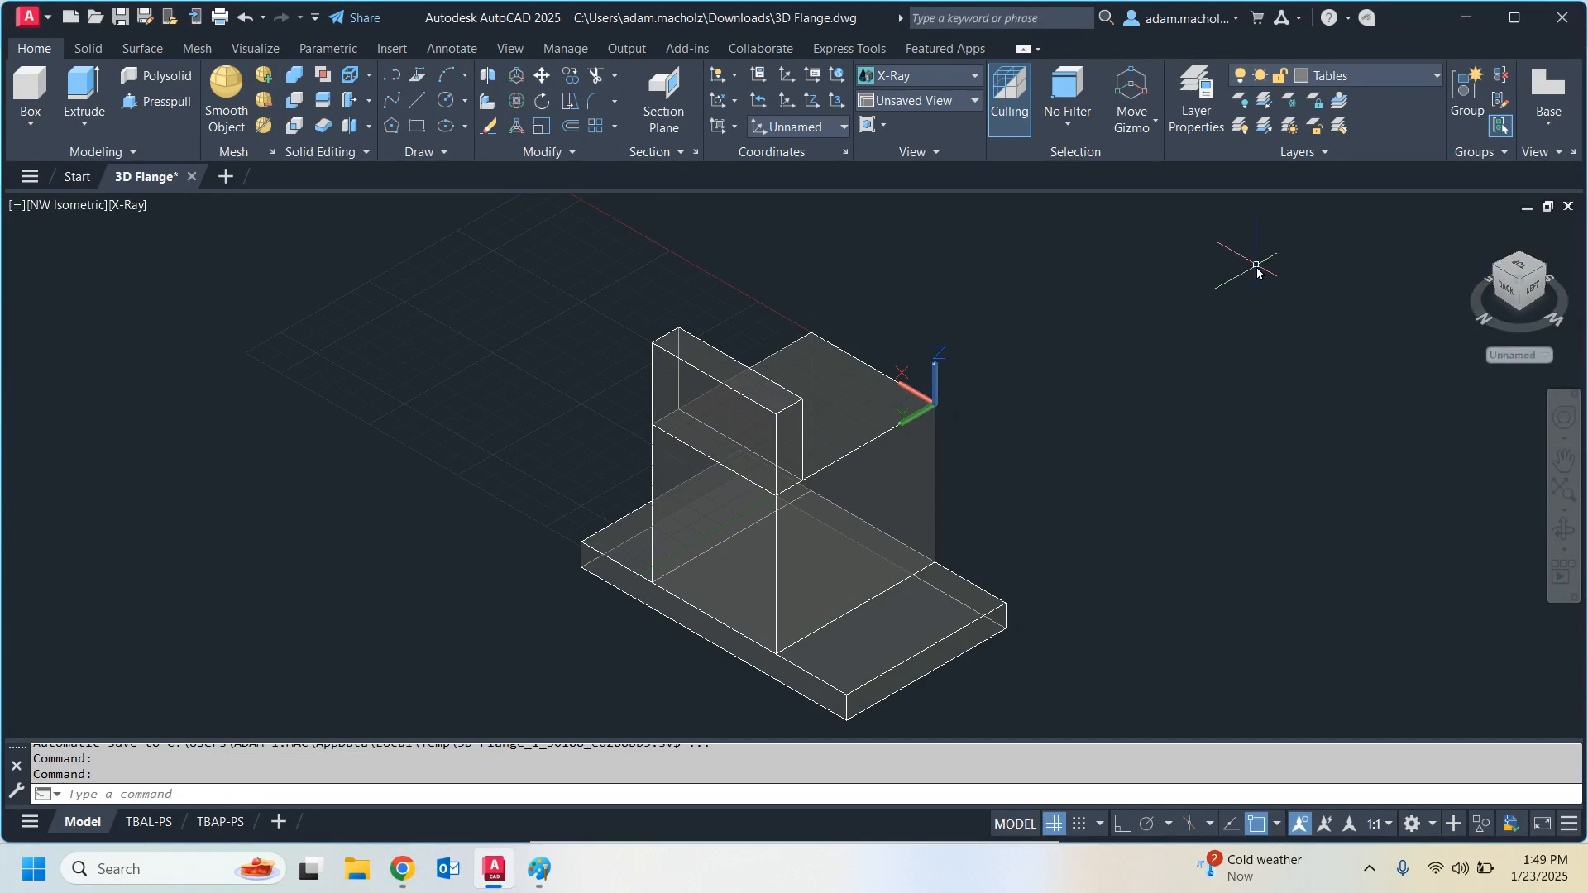
Define a three-point UCS on the small upper block's back face, with X along its top edge and Y down its vertical edge.
click(838, 100)
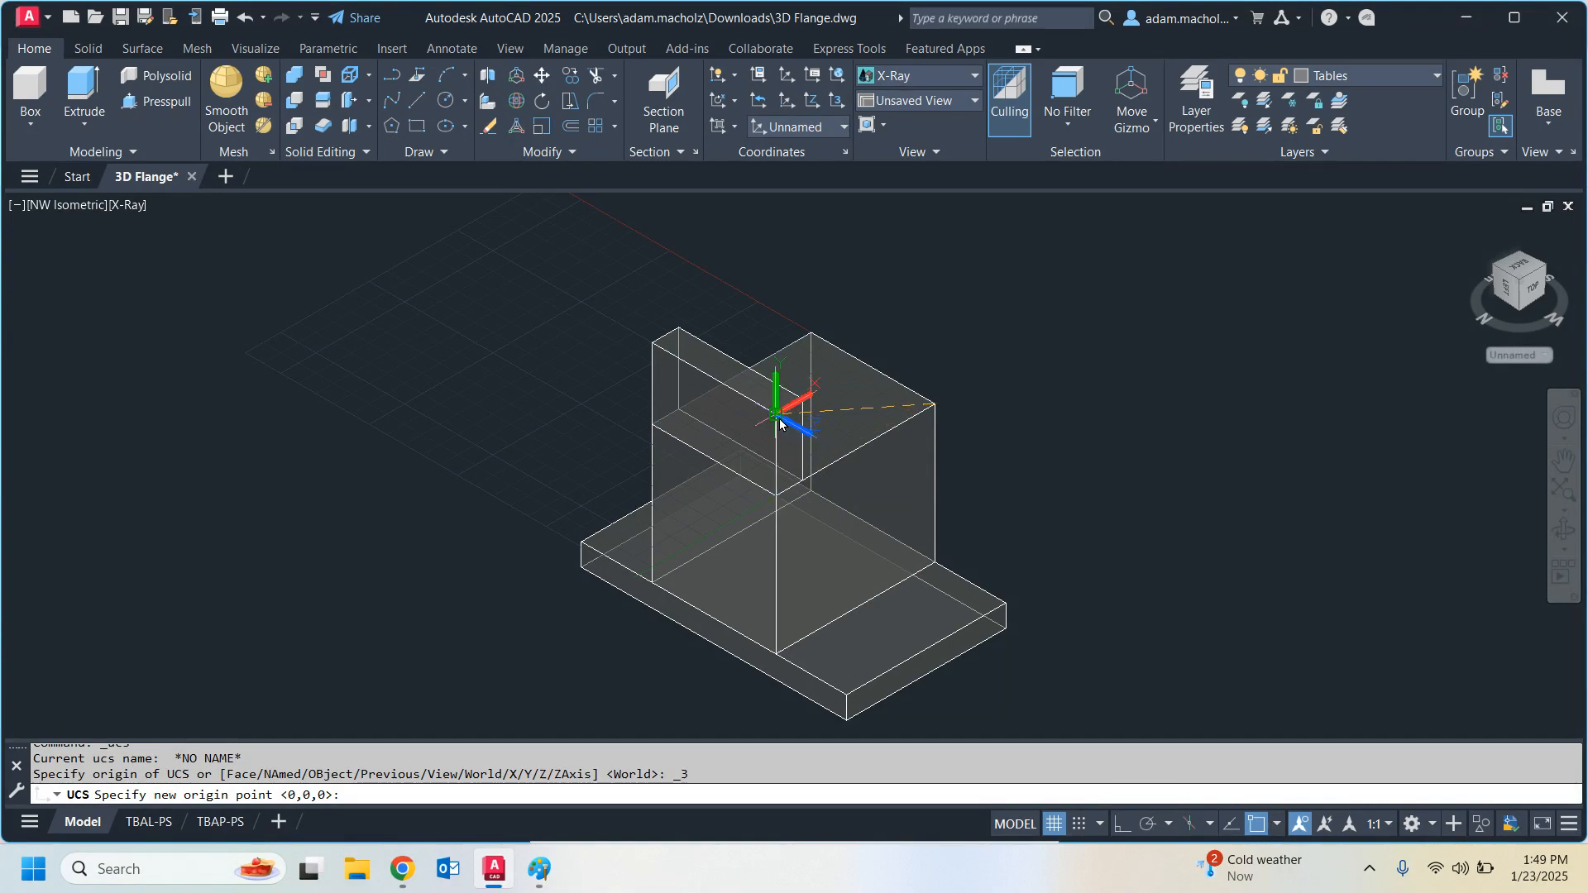
click(778, 416)
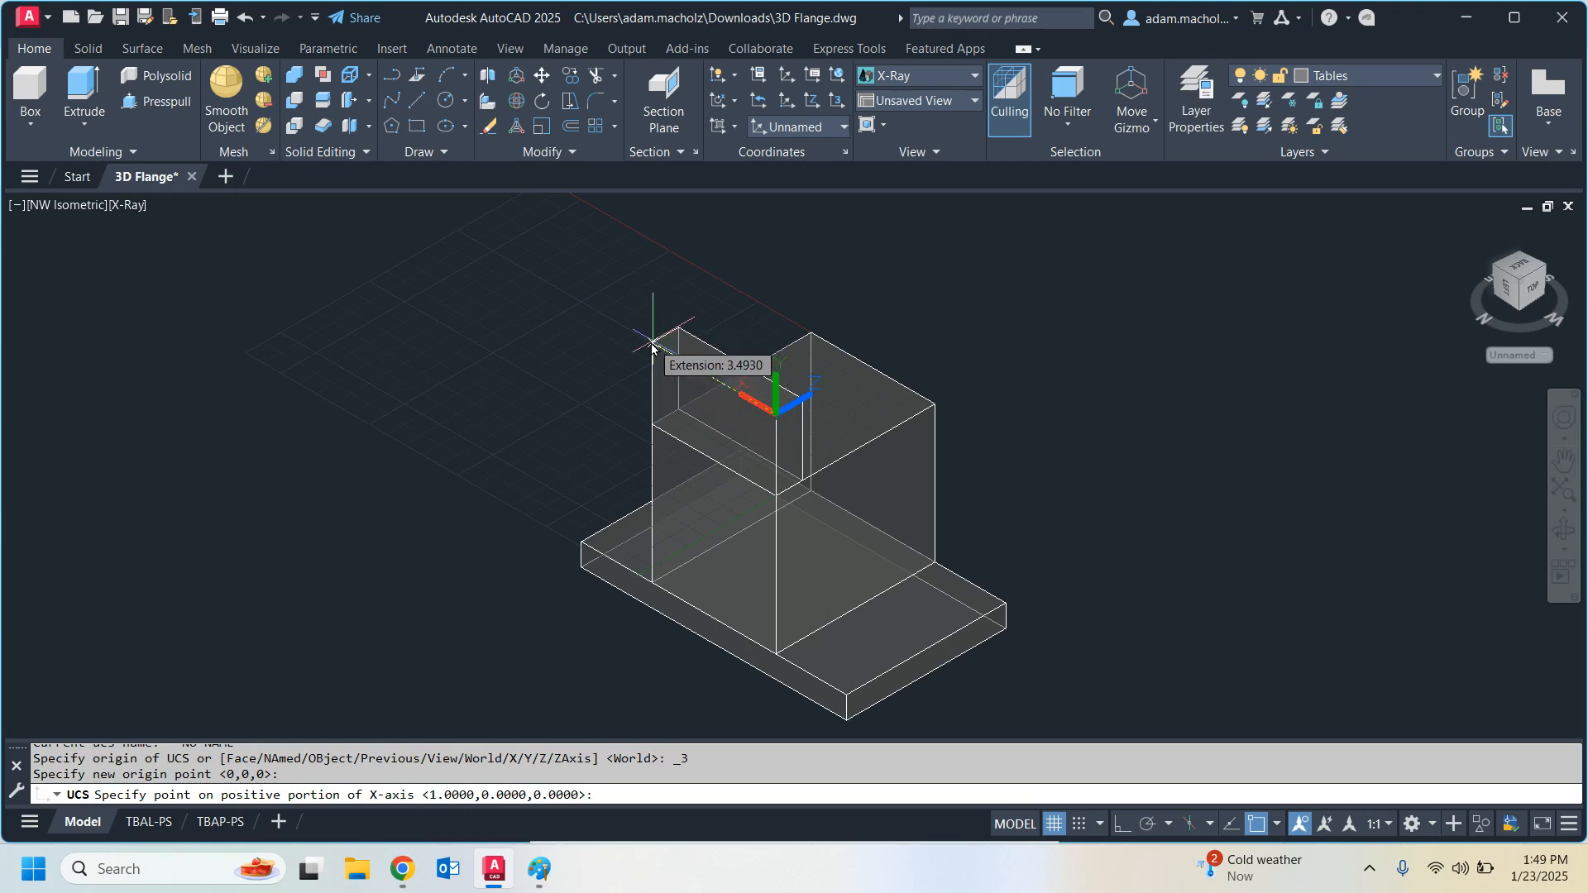
scroll(653, 348, up, 3)
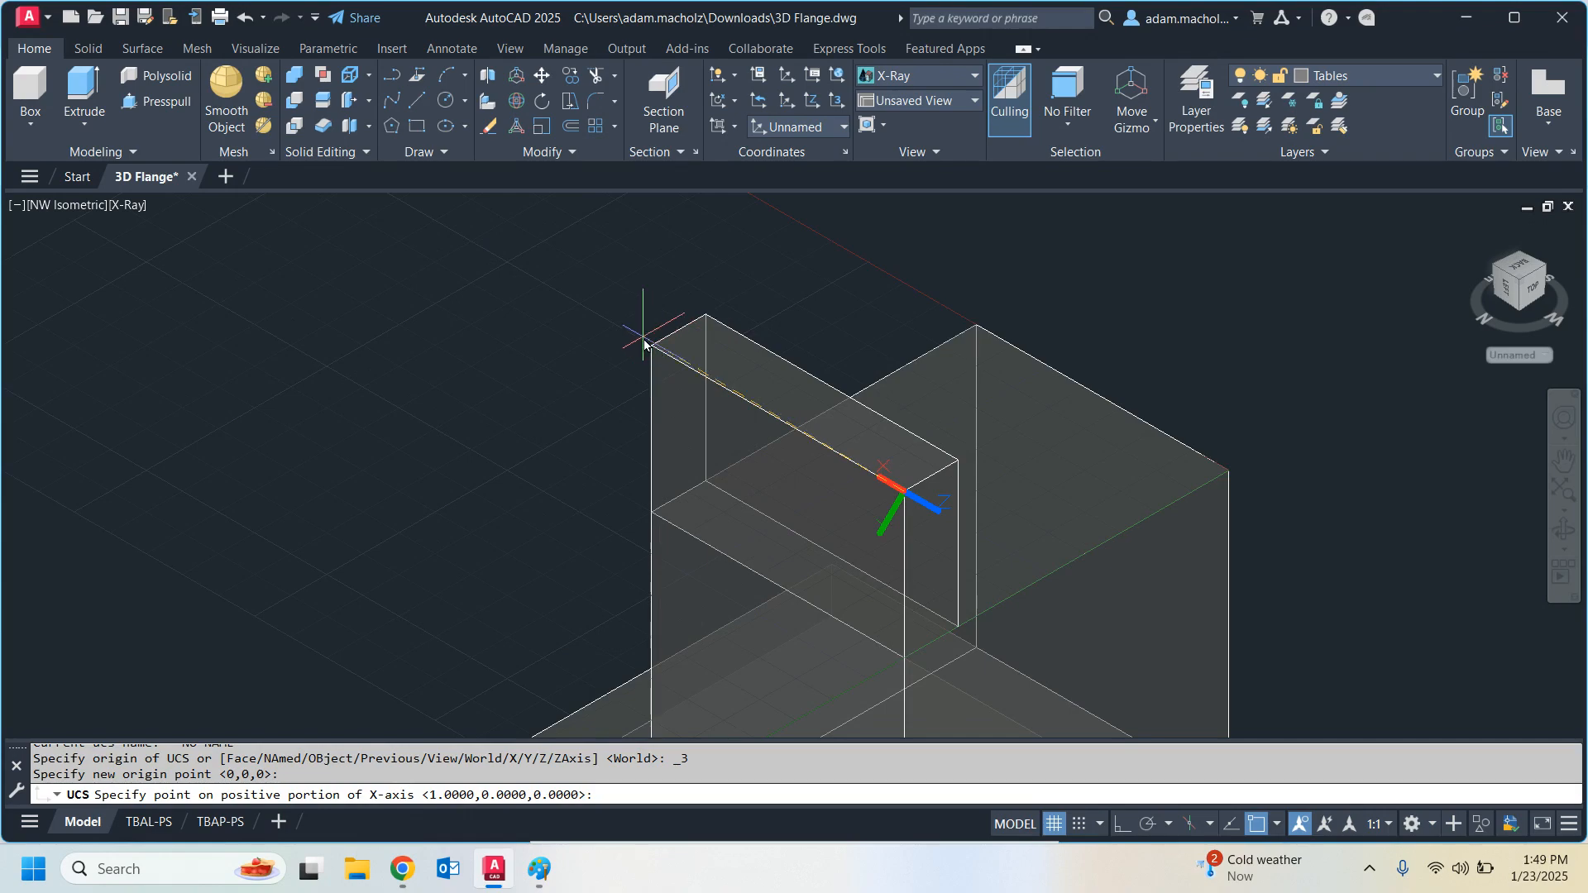
shift+right_click(648, 356)
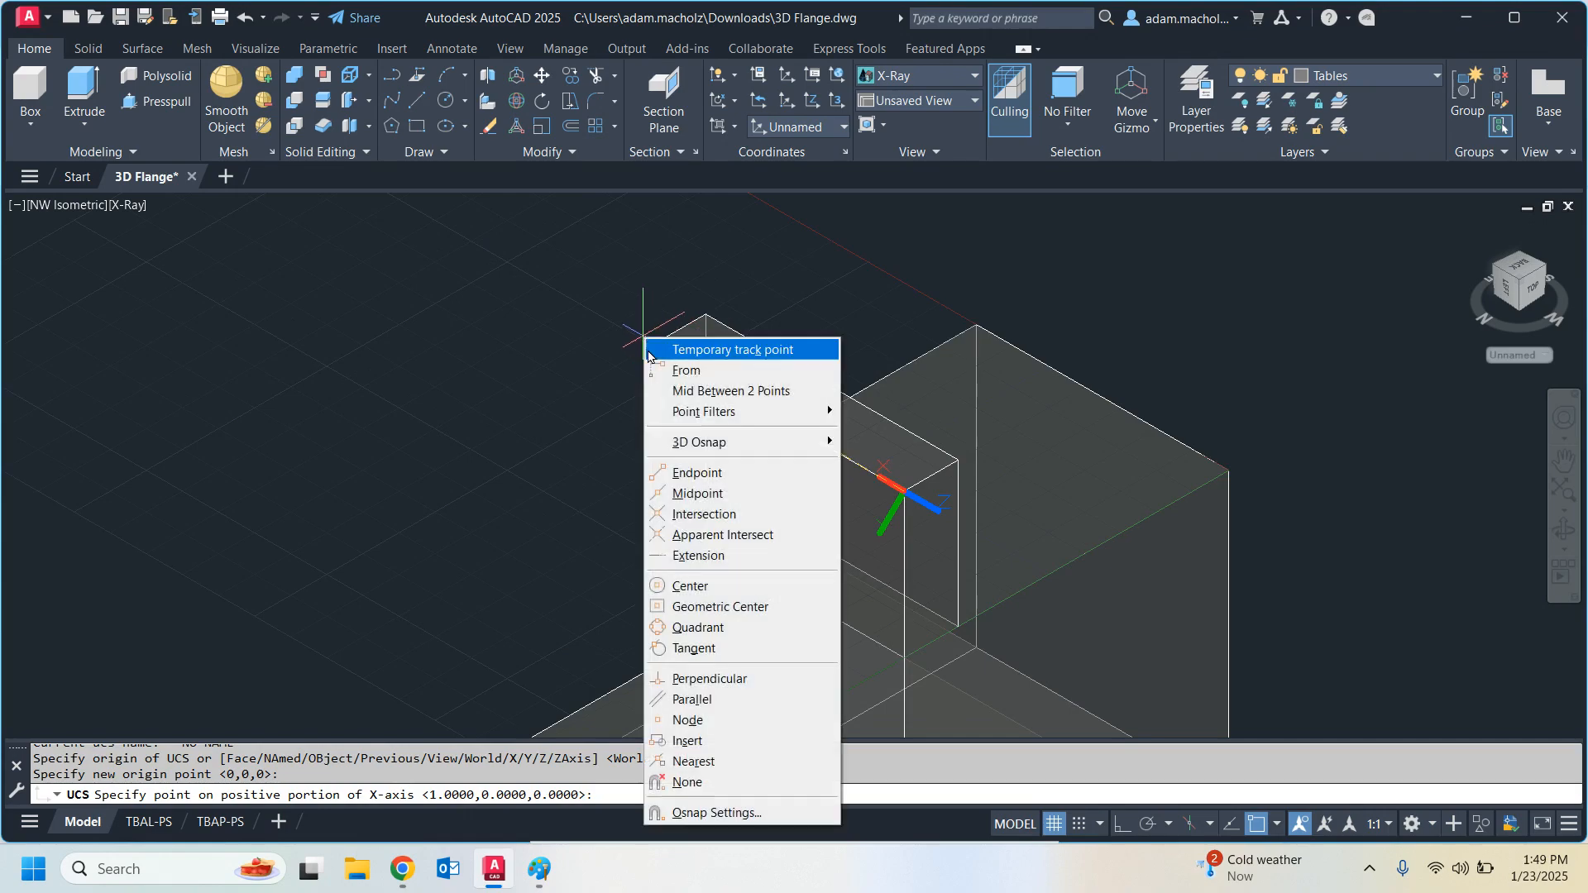
click(684, 473)
click(654, 351)
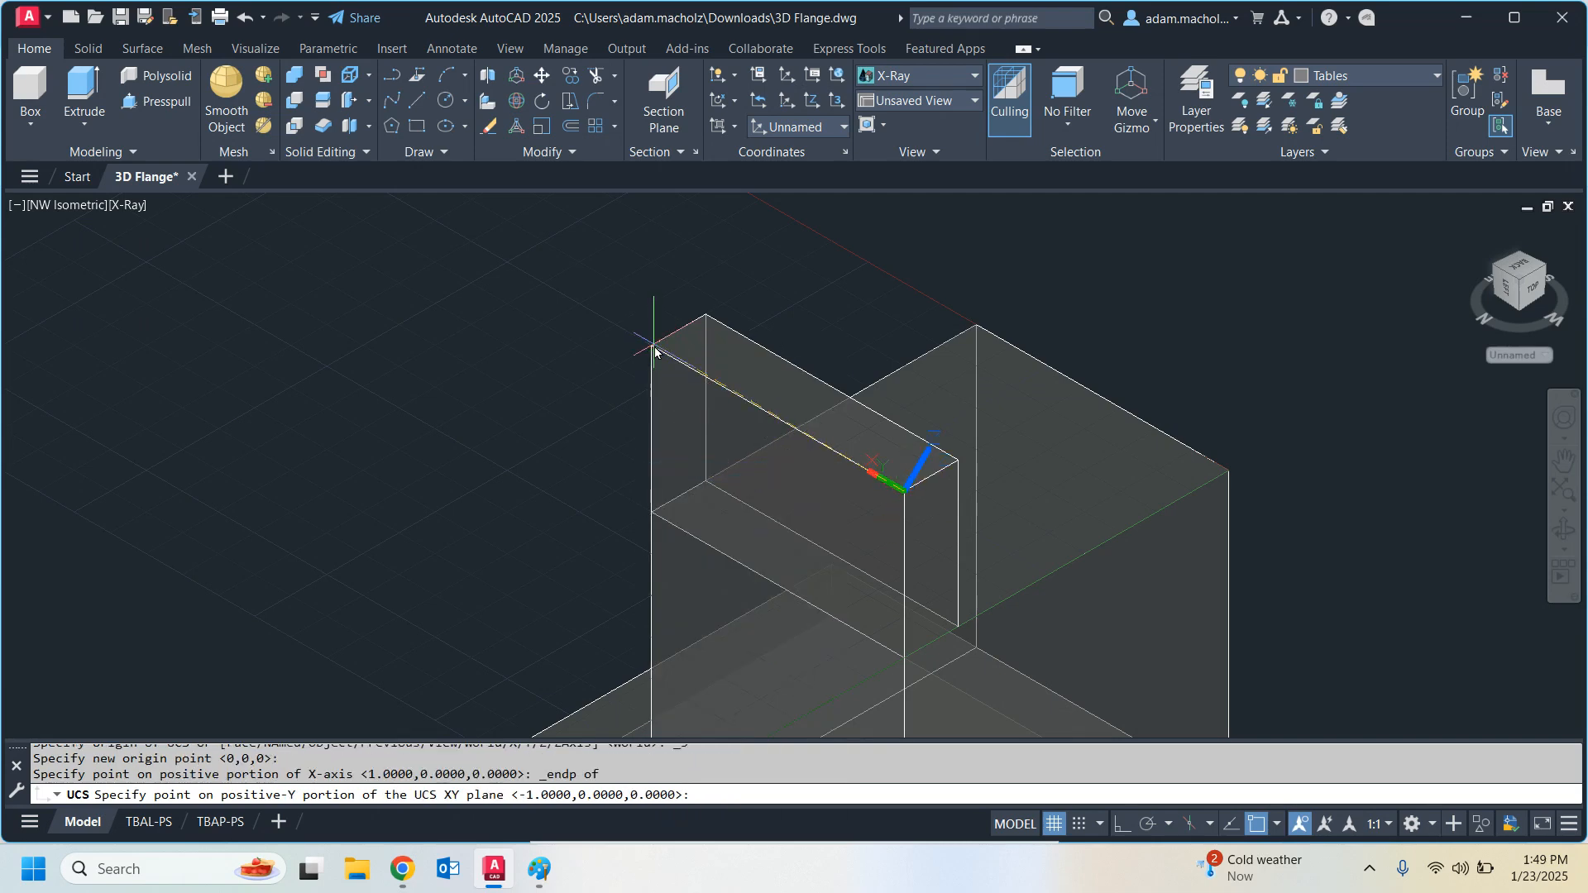
click(906, 663)
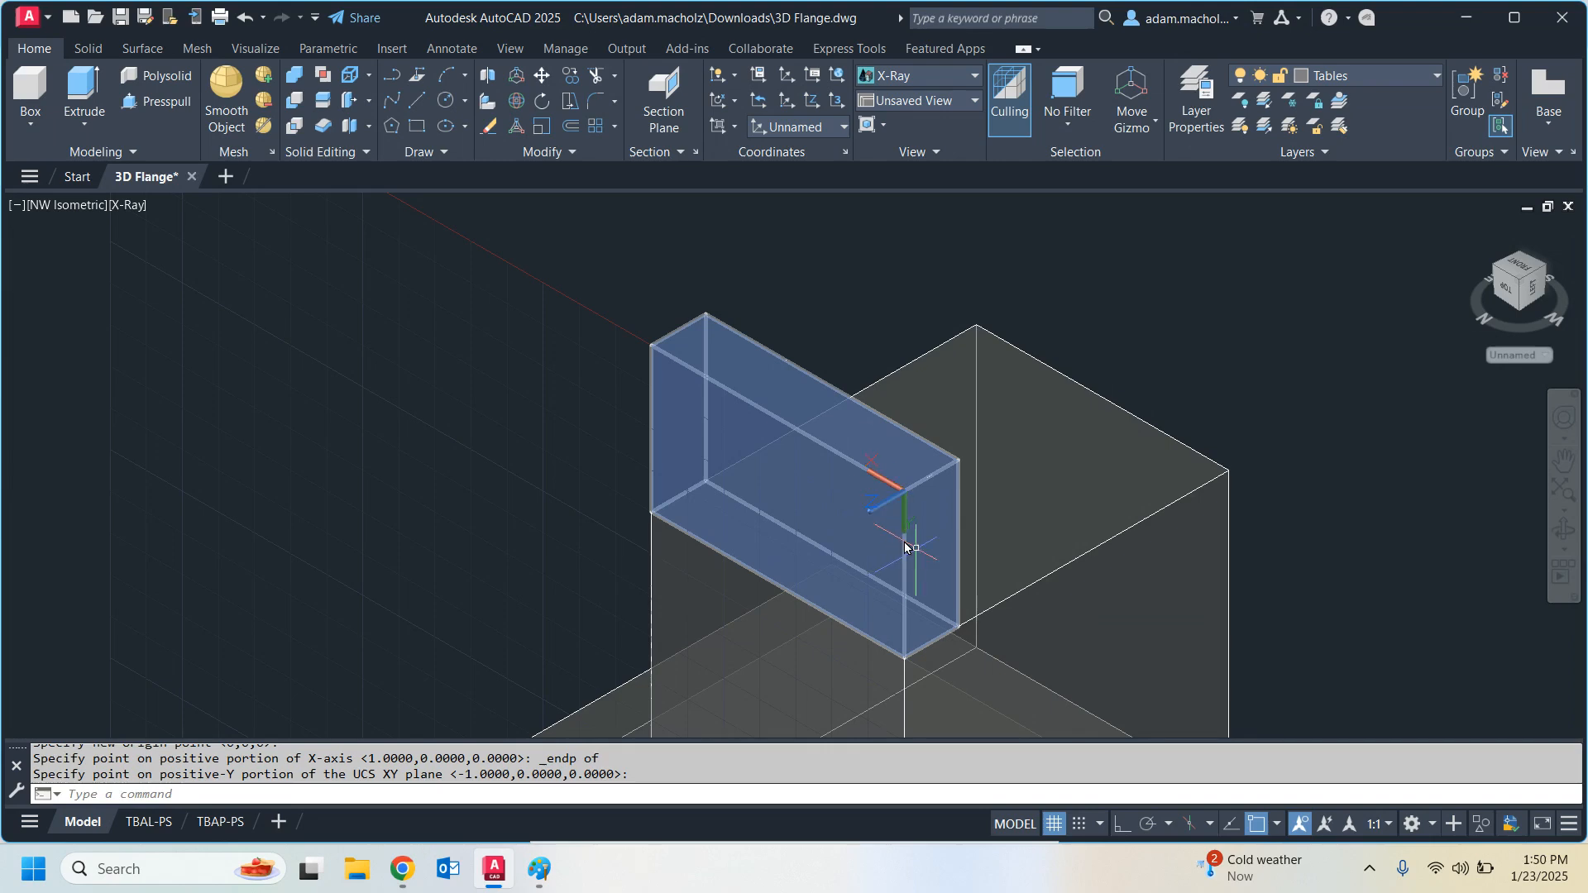
Reorient the model to an isometric view with the new UCS's Z axis upright and examine the upper block's origin corner.
mouse_move(1535, 291)
mouse_down()
mouse_move(1523, 283)
mouse_move(1523, 300)
mouse_move(1480, 213)
mouse_up()
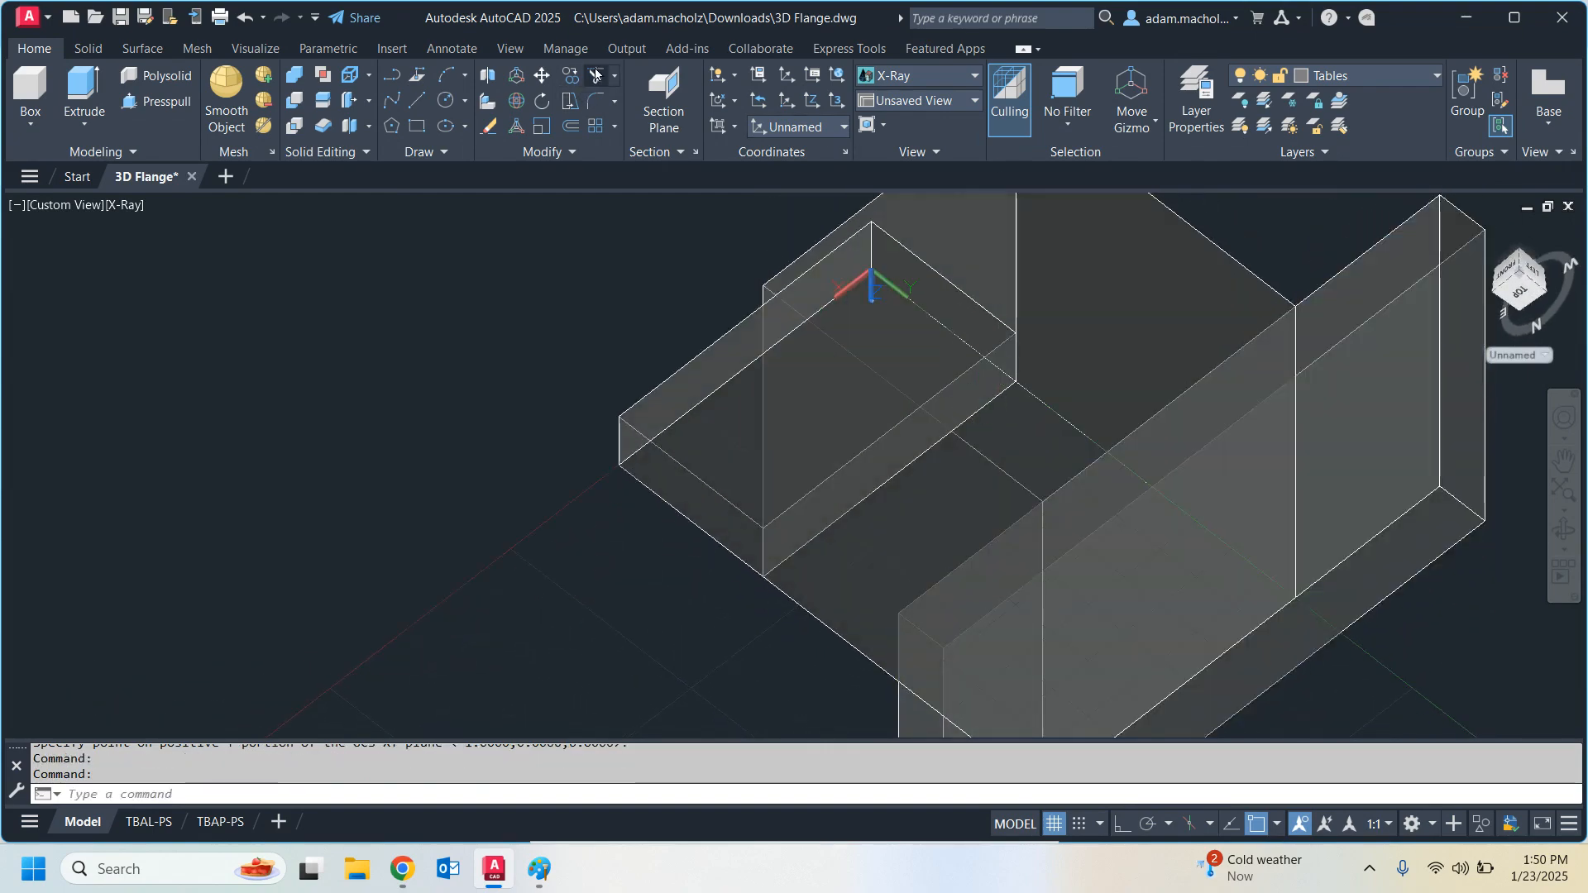
click(1520, 286)
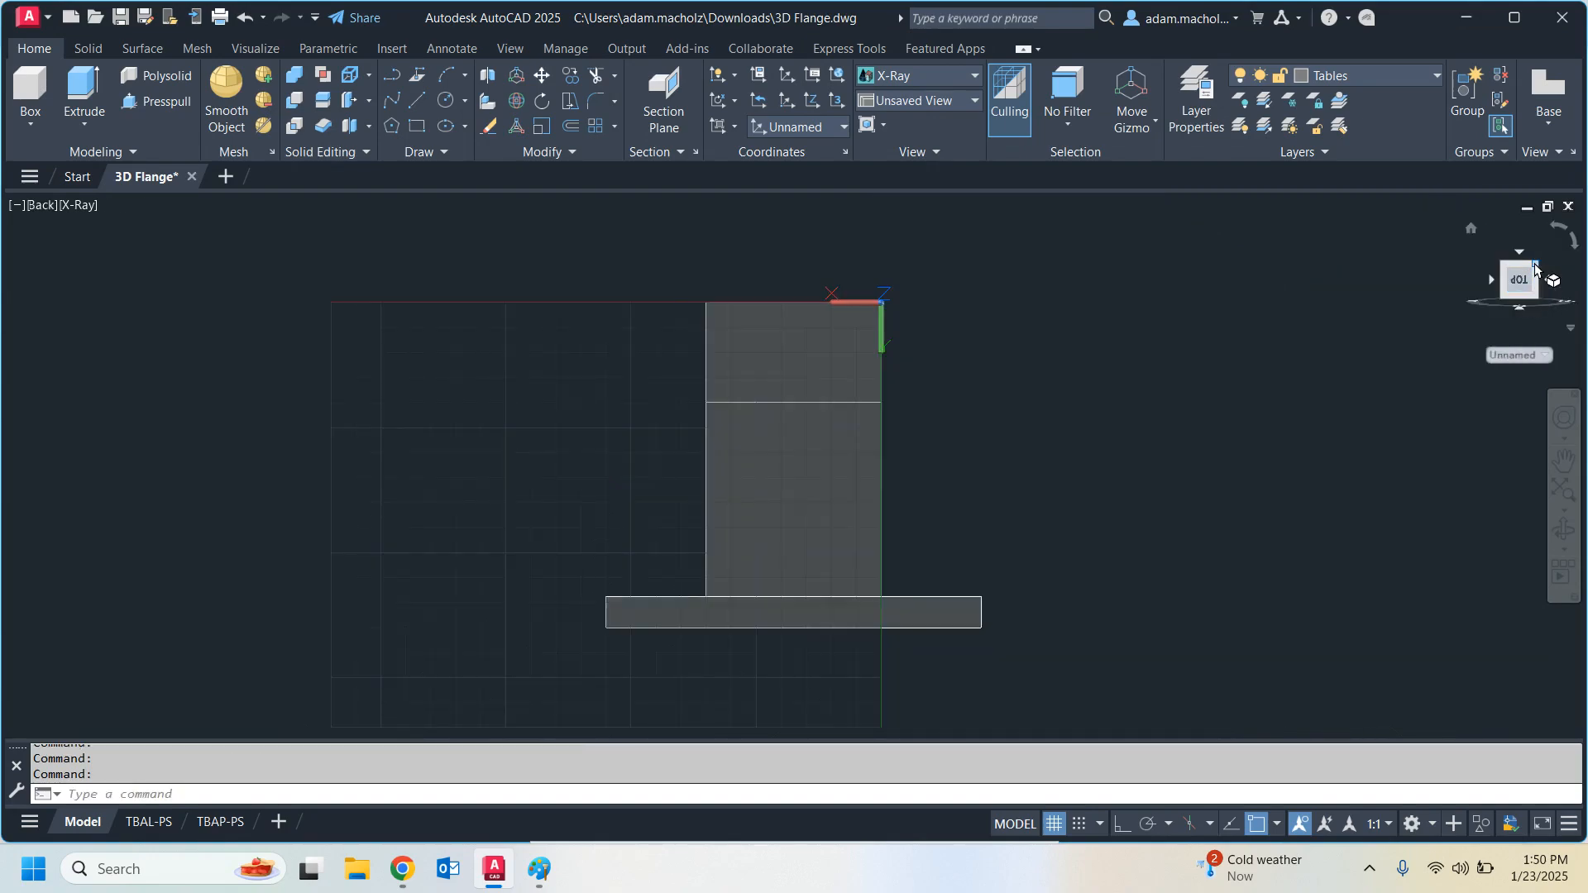
click(1536, 267)
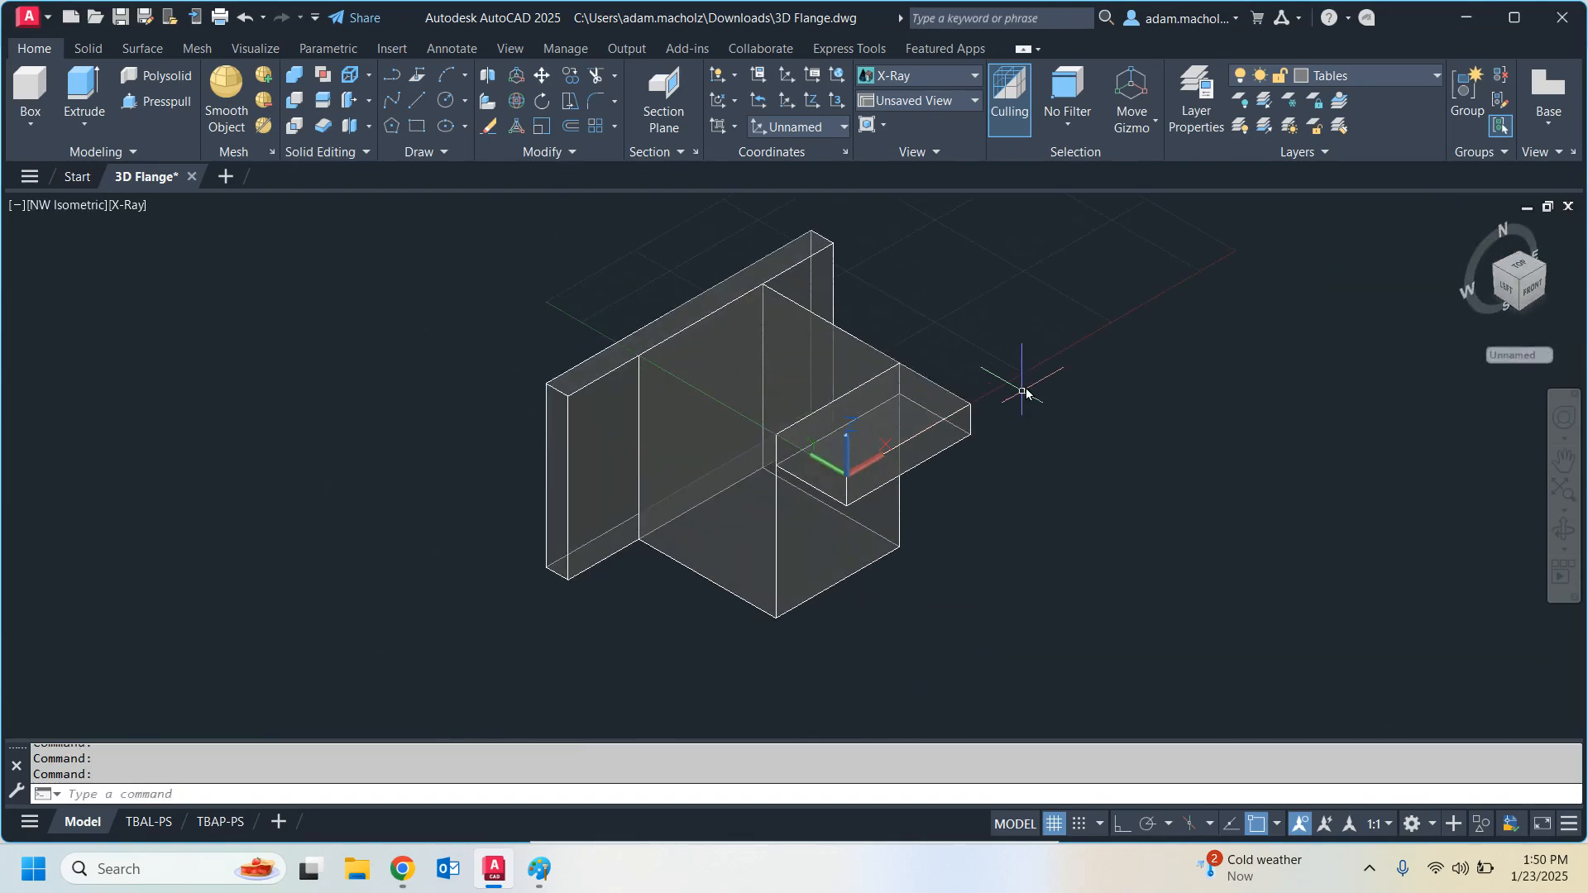
scroll(1025, 383, up, 2)
click(771, 454)
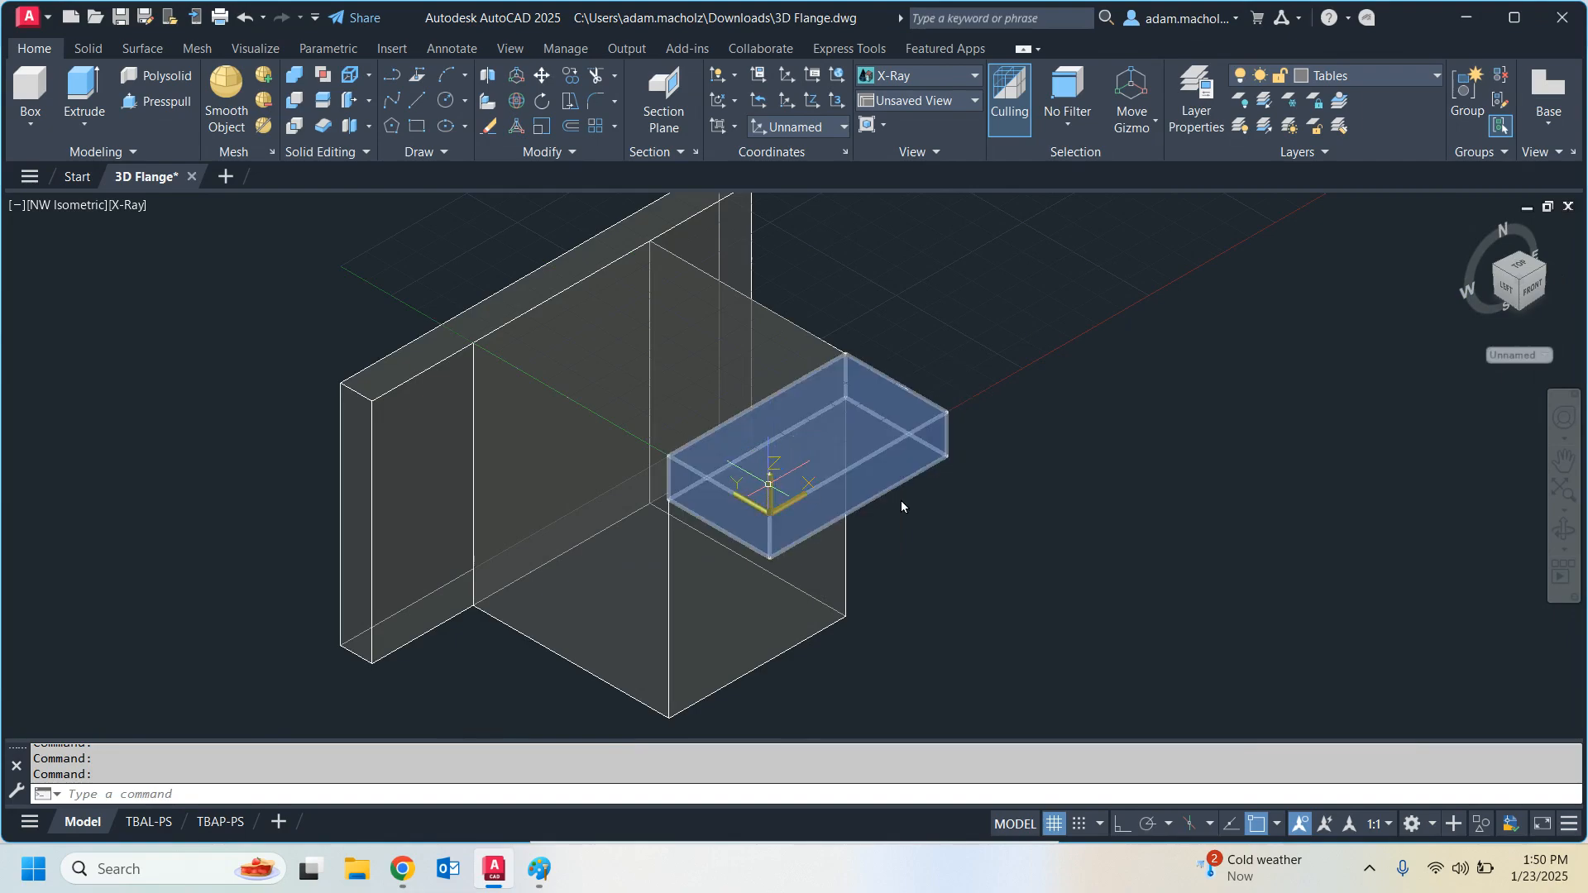
key(Escape)
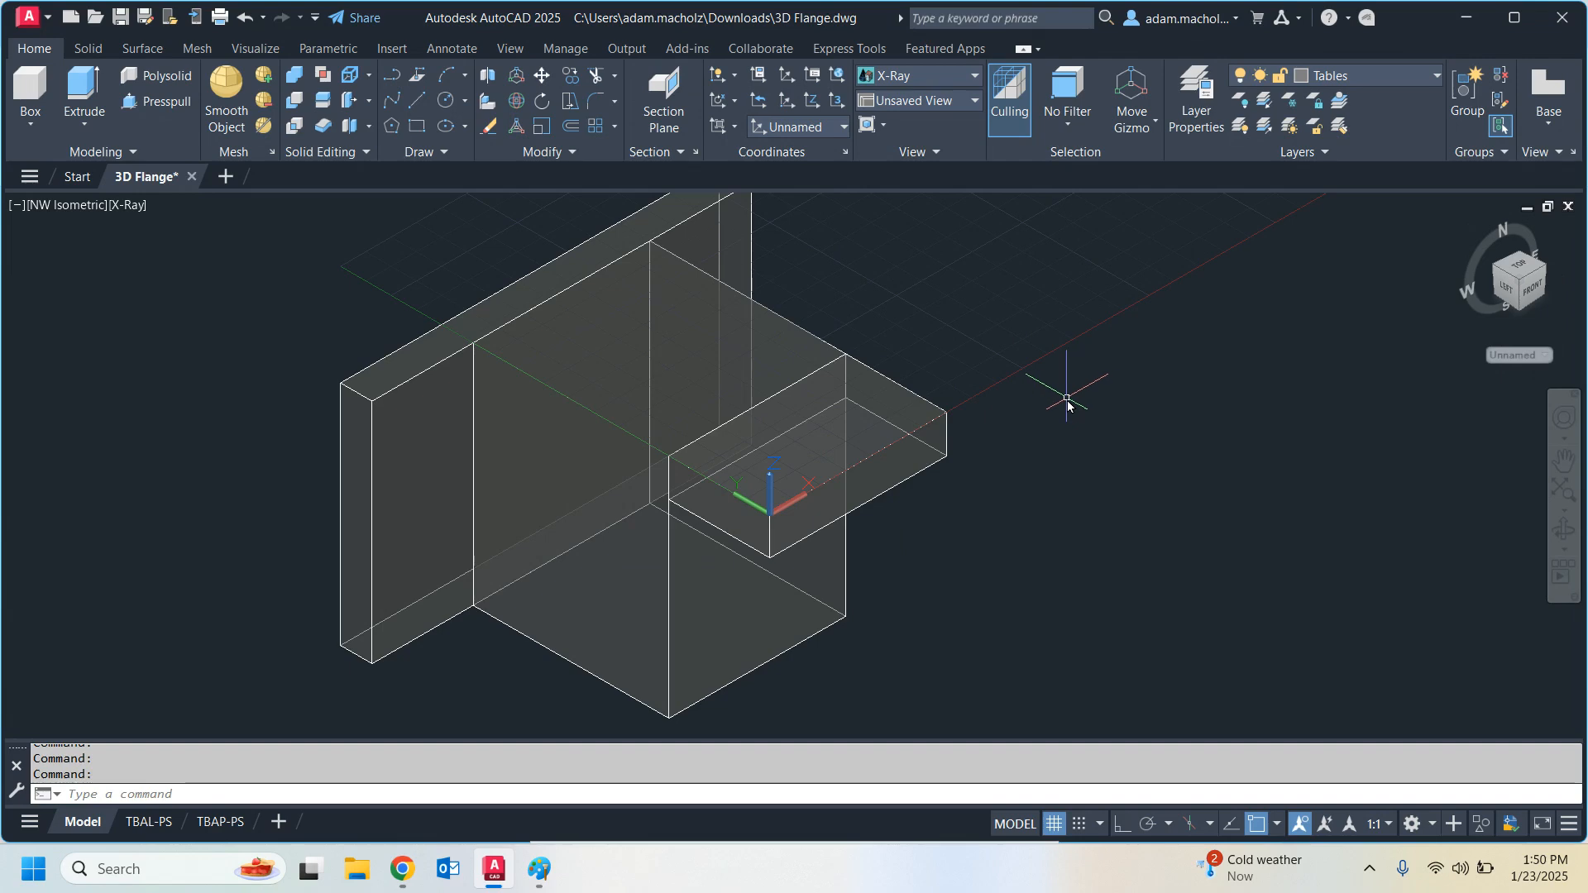
click(772, 510)
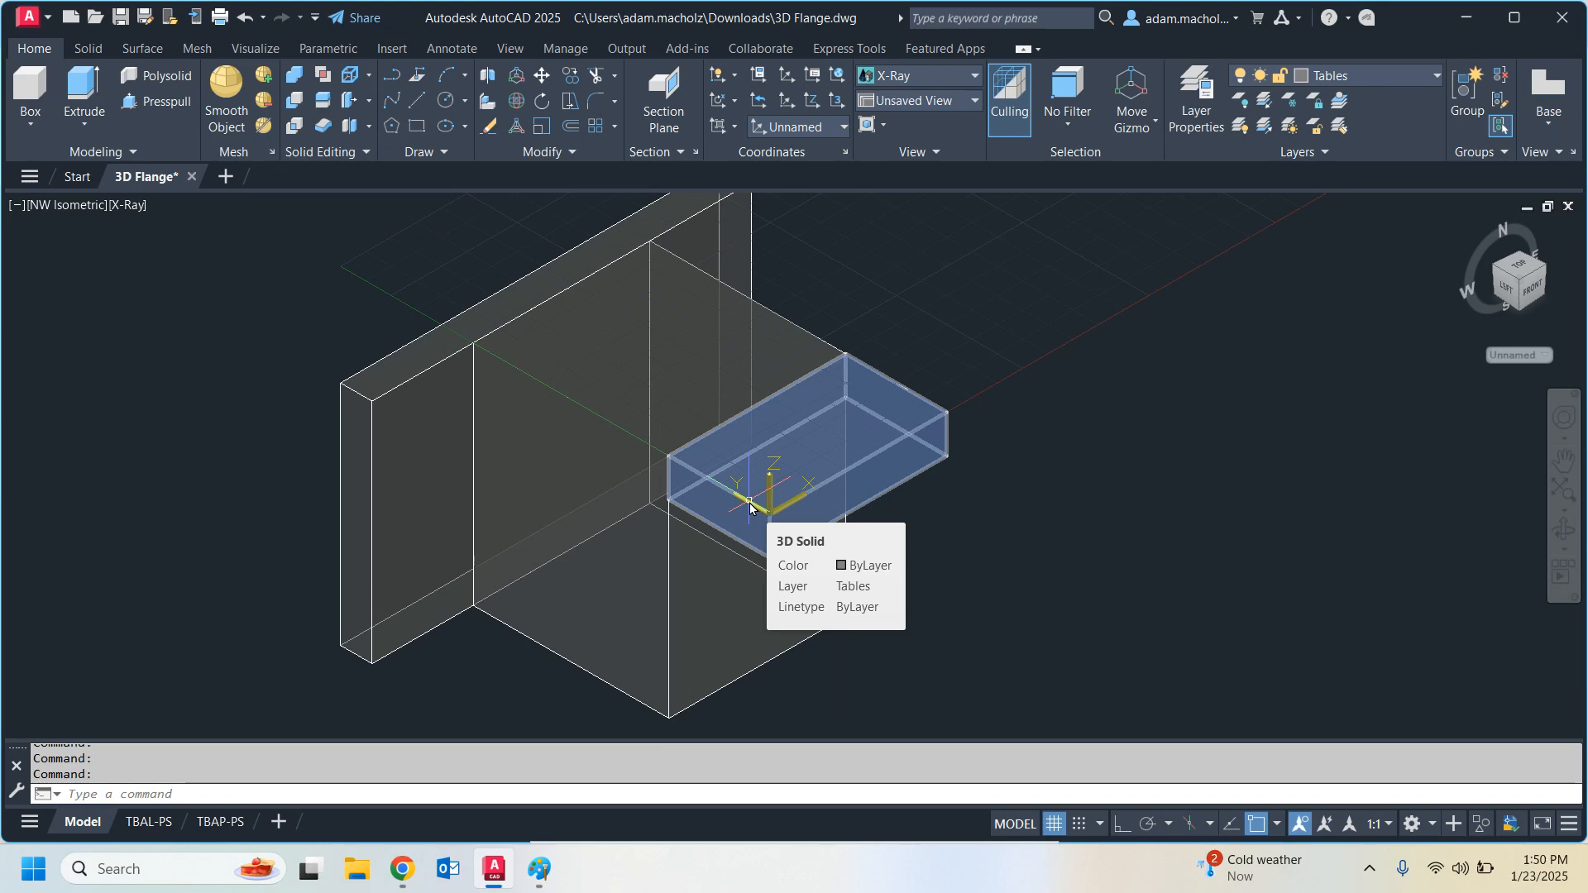
key(Escape)
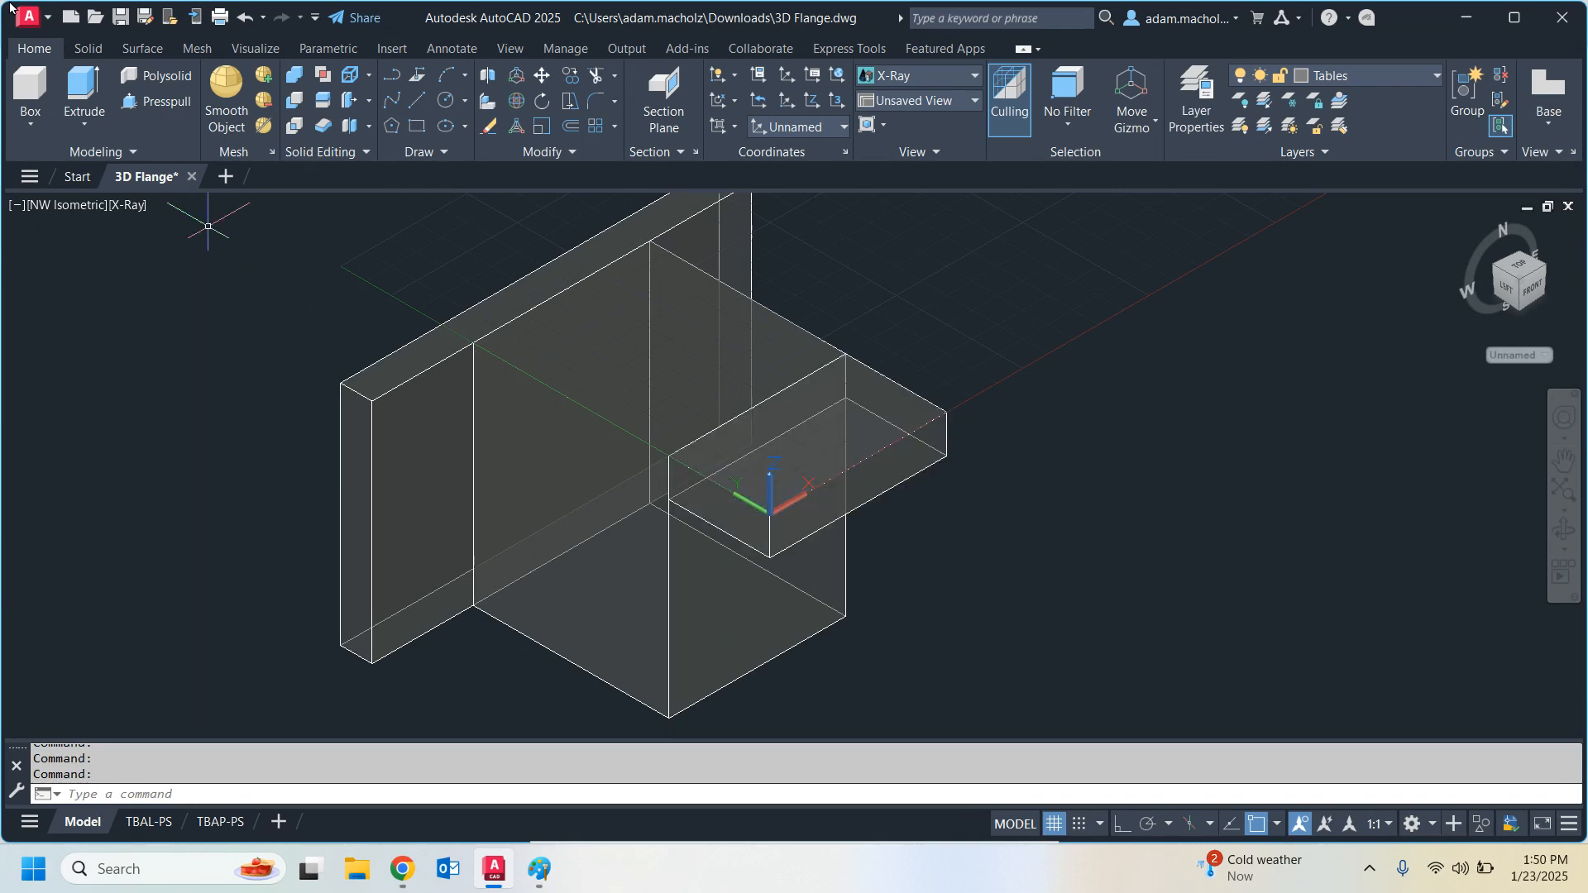
click(18, 91)
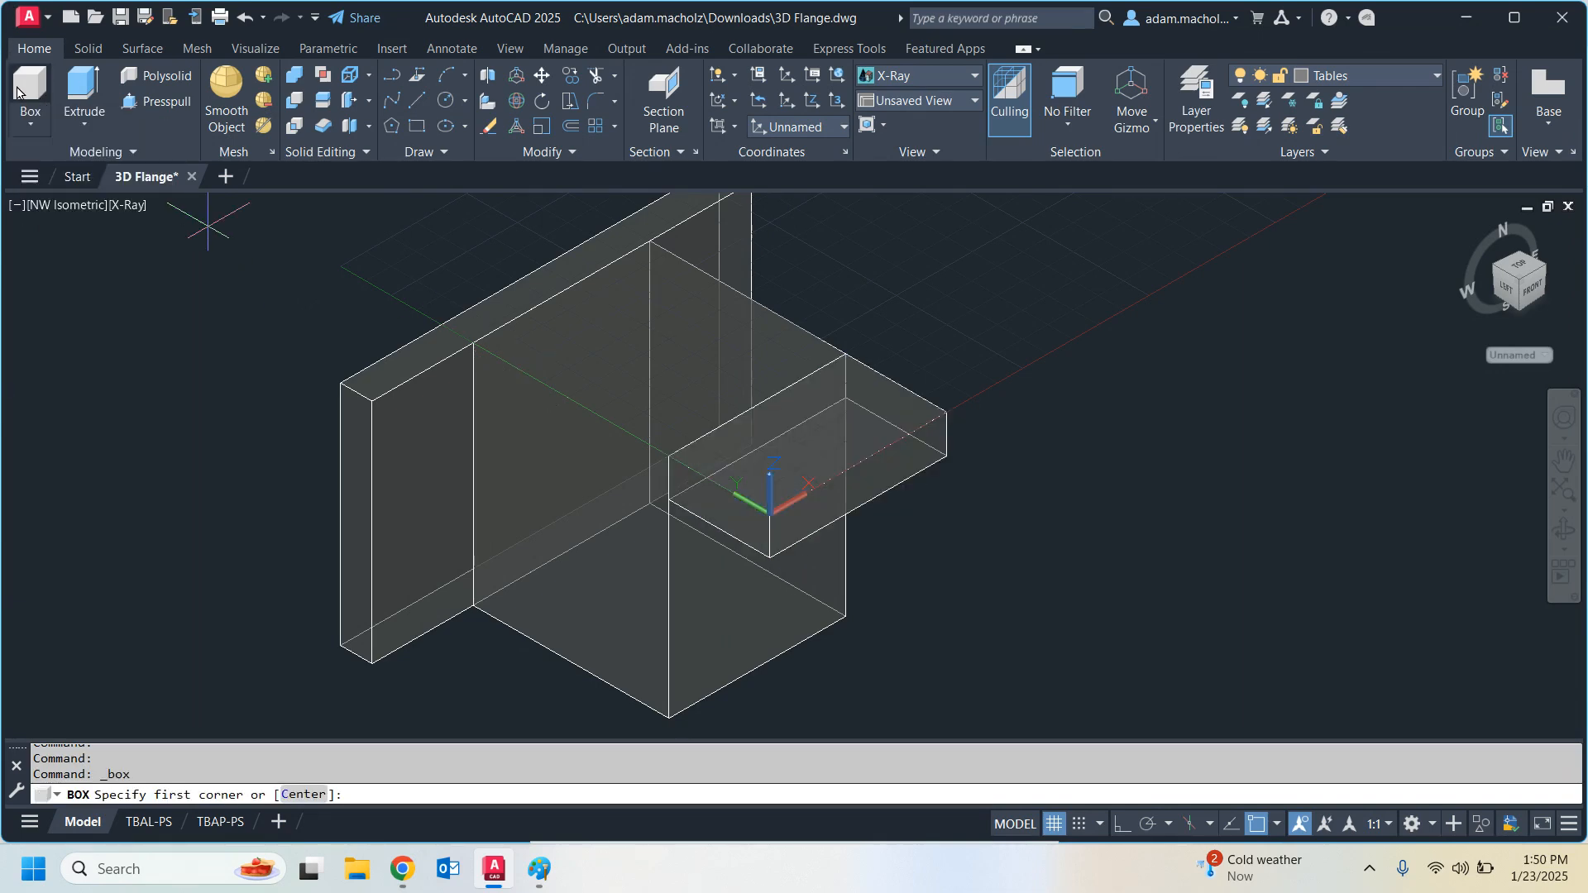
click(771, 516)
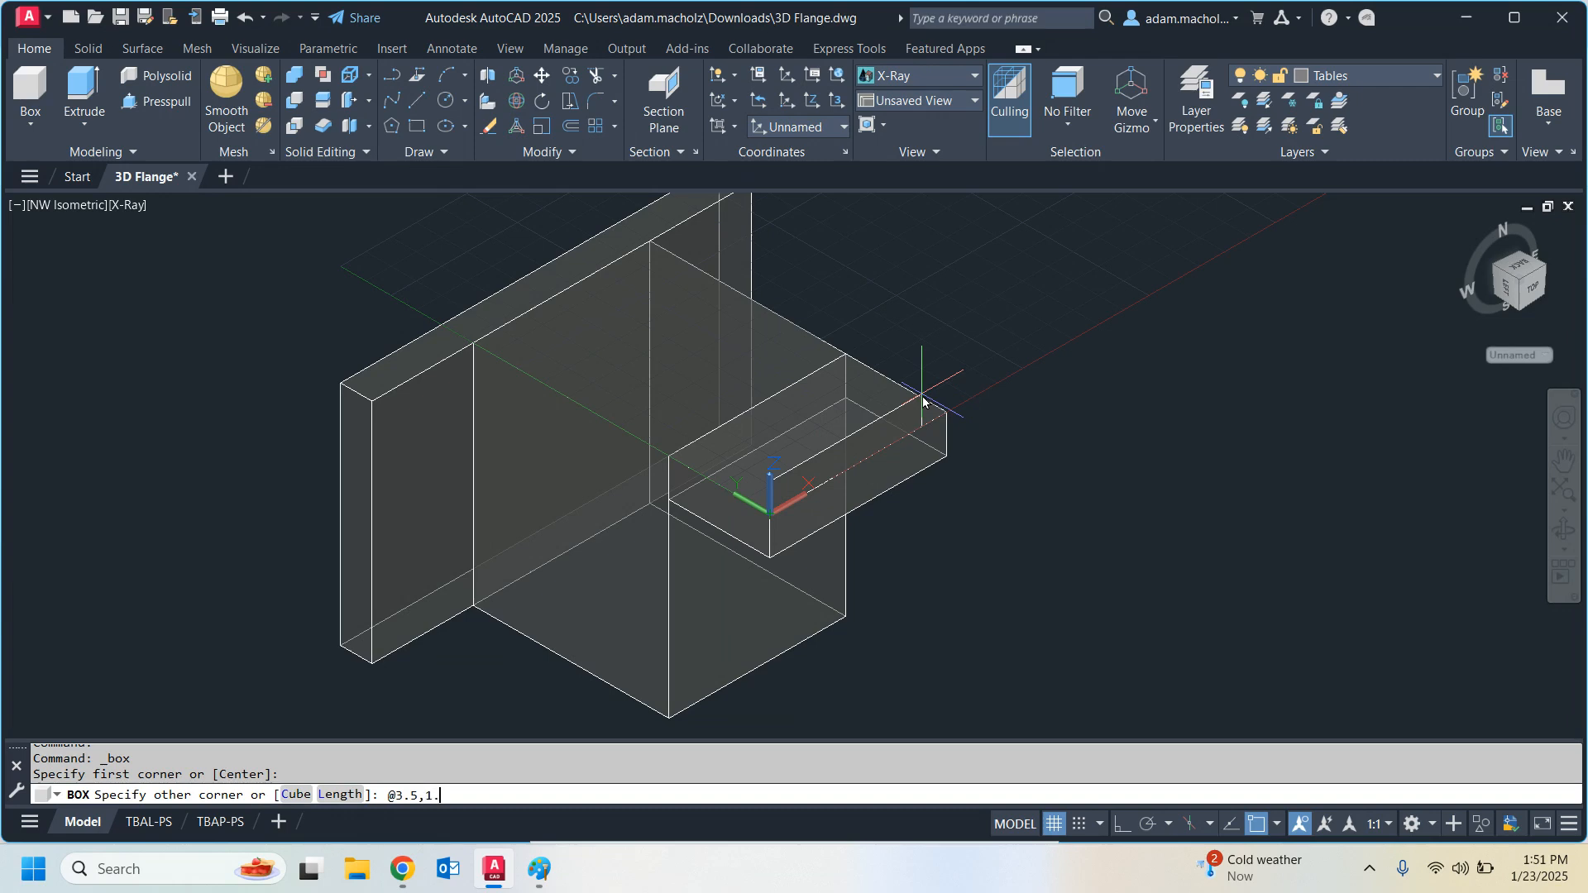
key(Return)
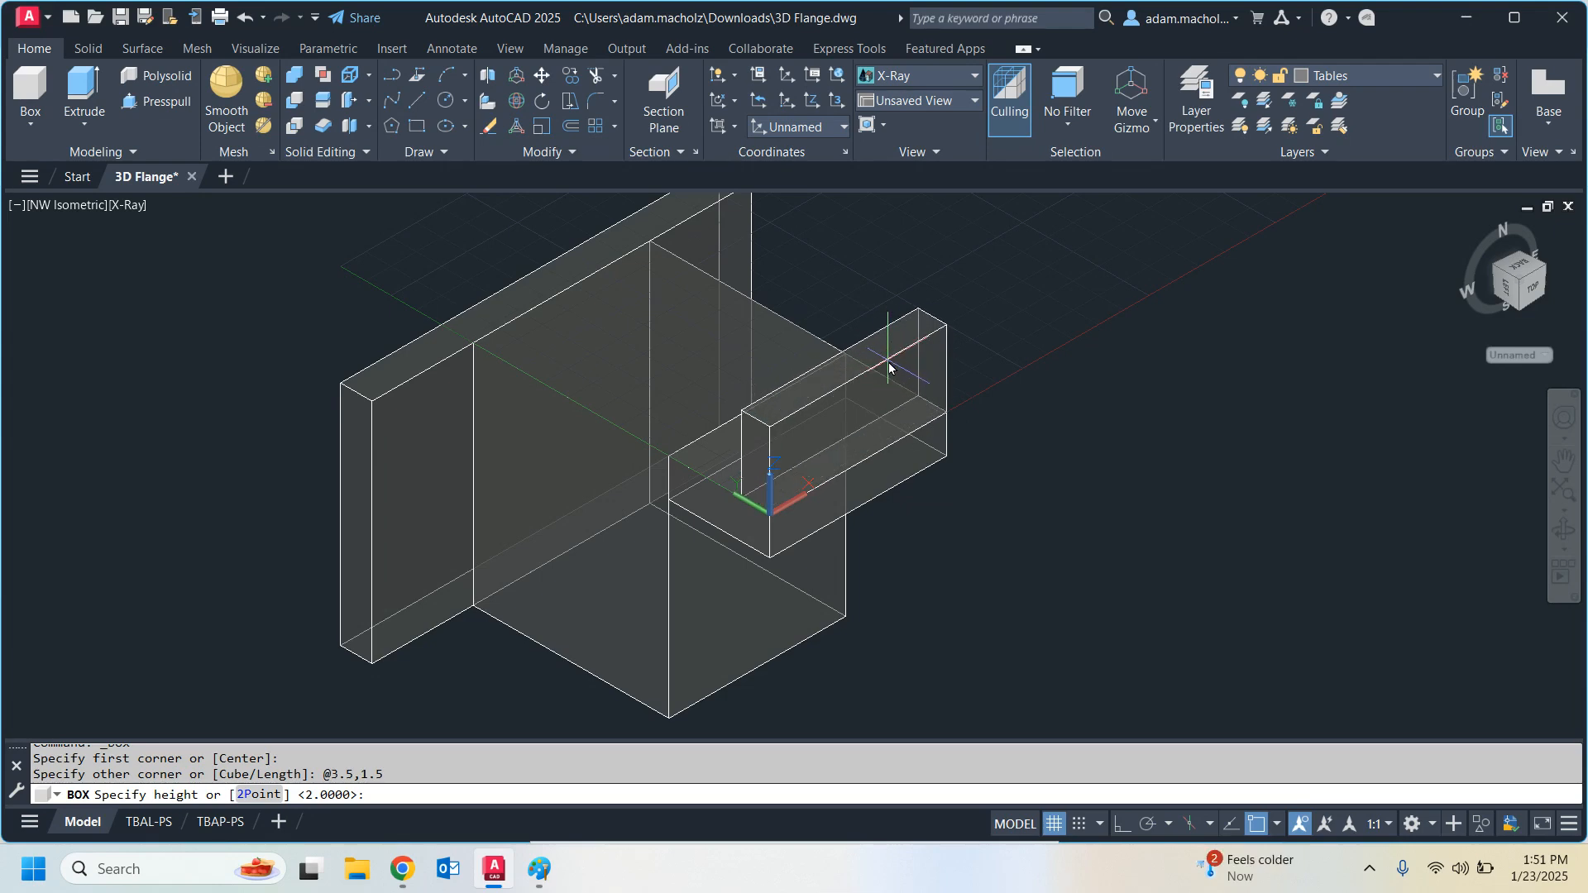
key(ctrl+z)
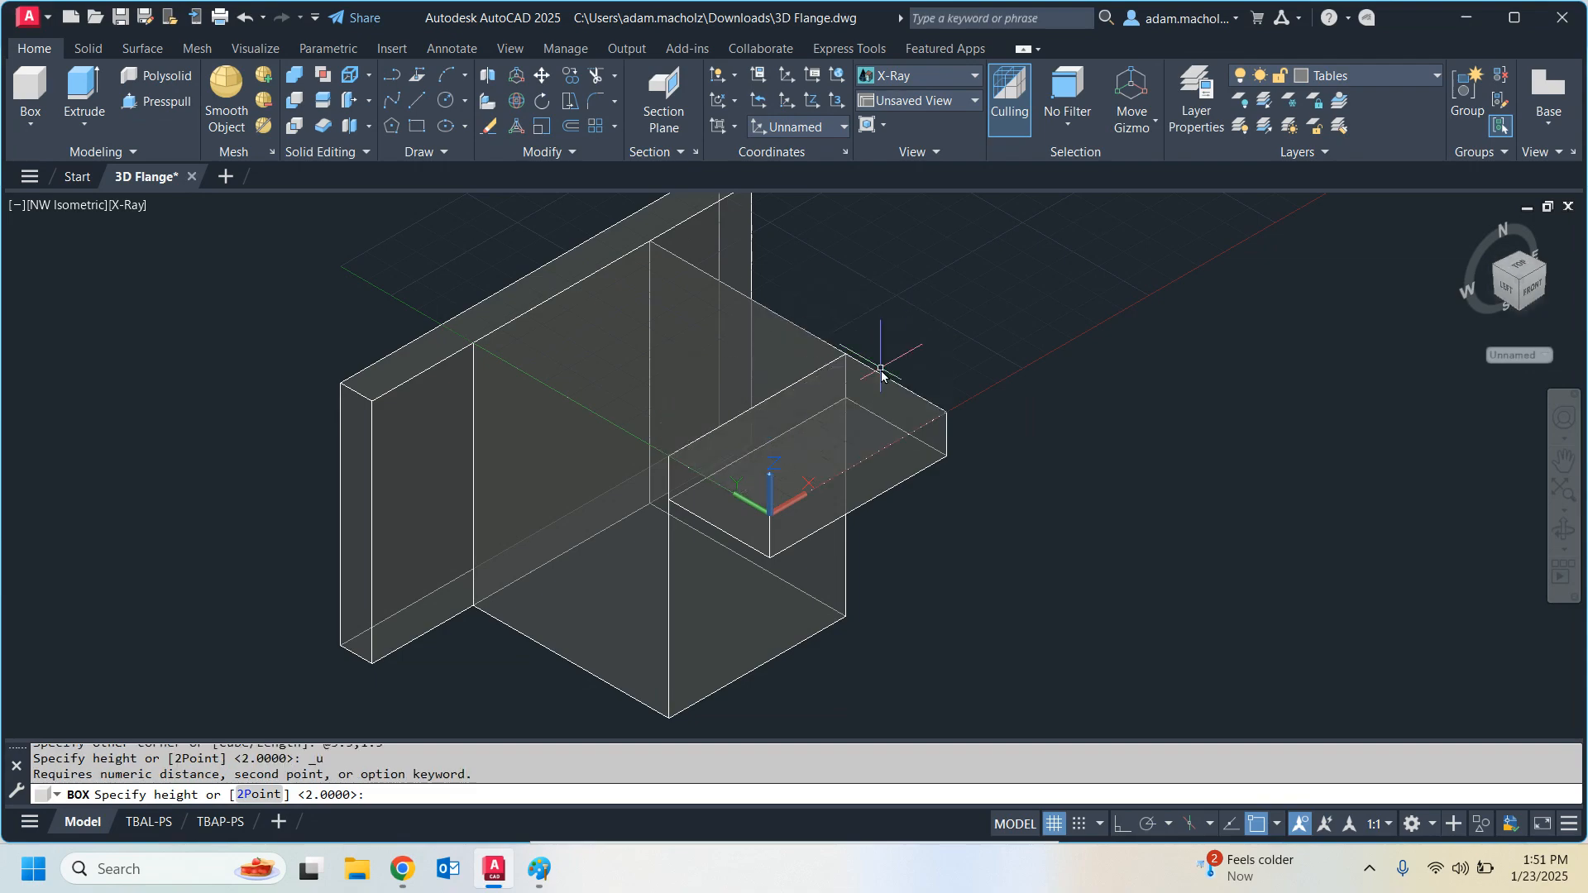
key(Escape)
Create a box from the UCS origin corner on the upper block's back face, with opposite corner @3.5,1.5 and height .8125.
click(11, 75)
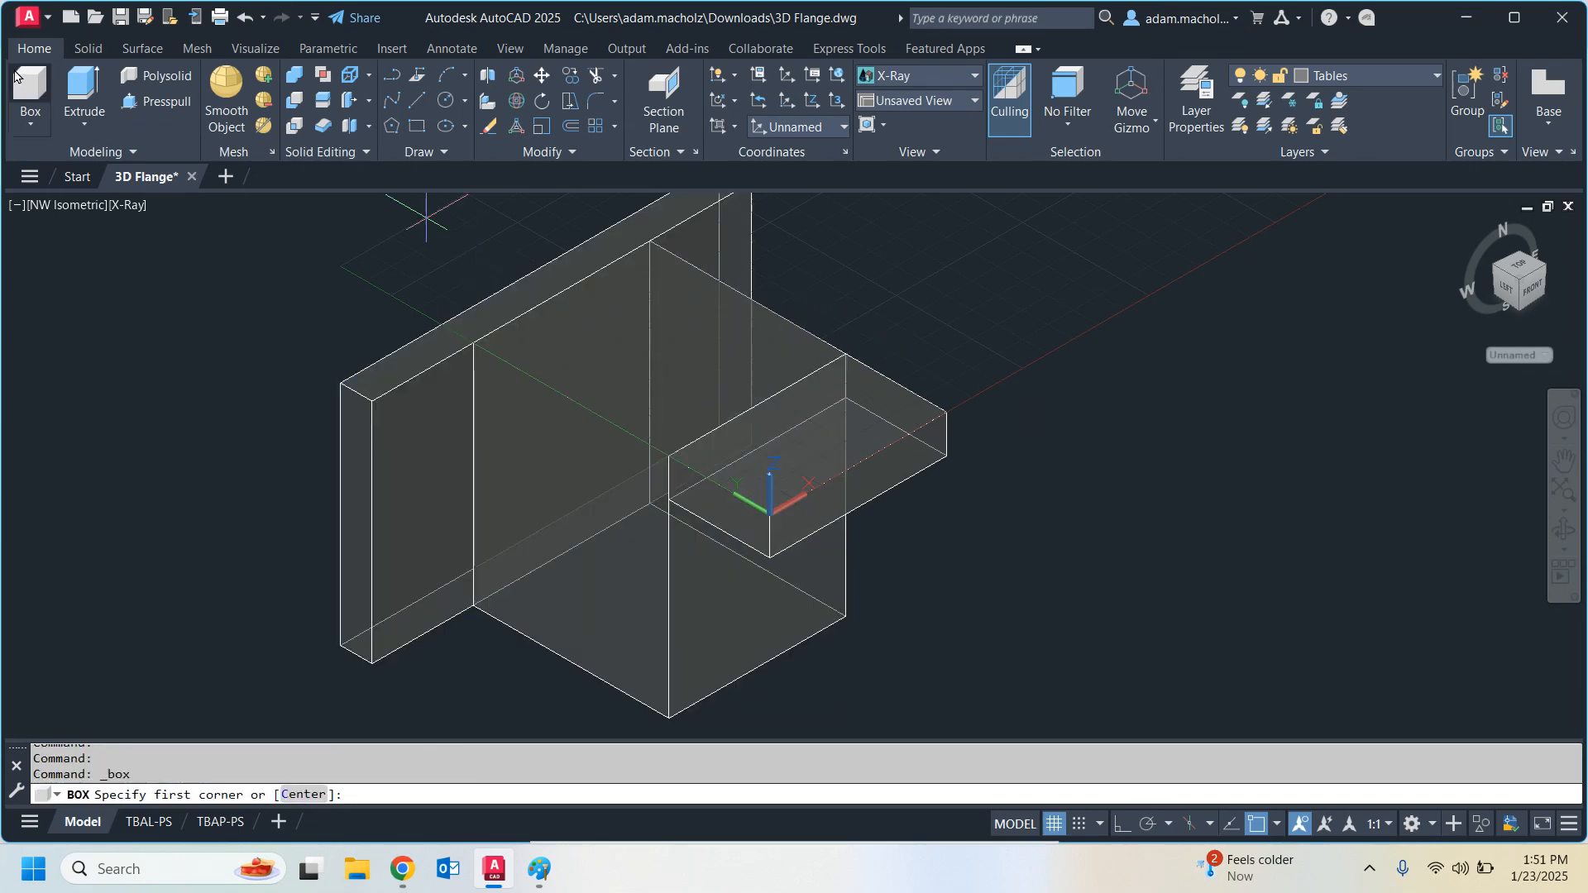
click(771, 513)
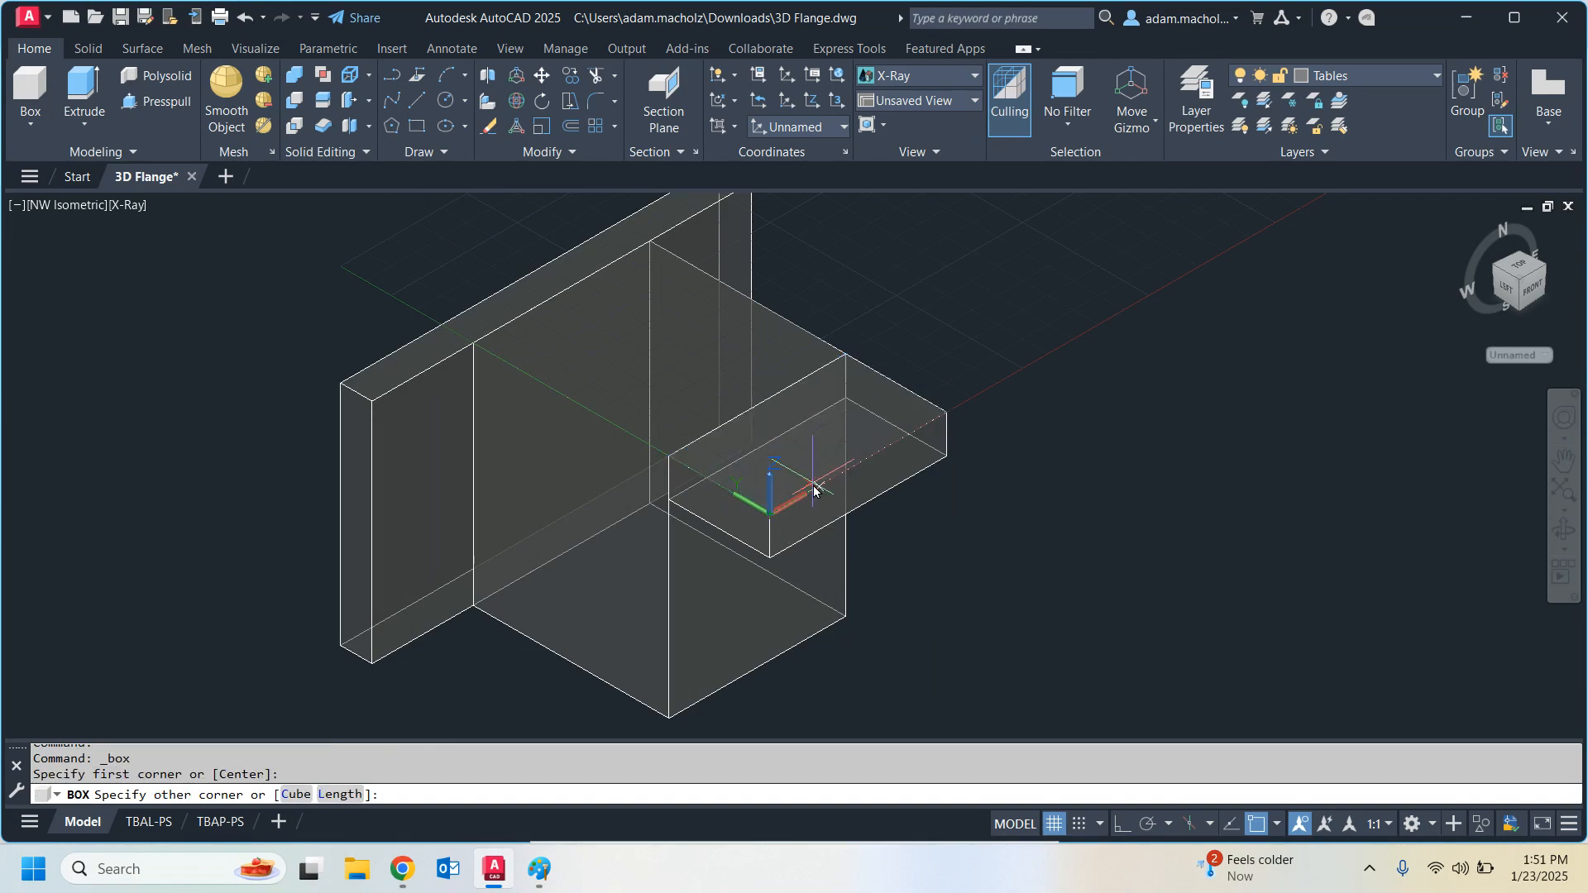
text(@3.5,)
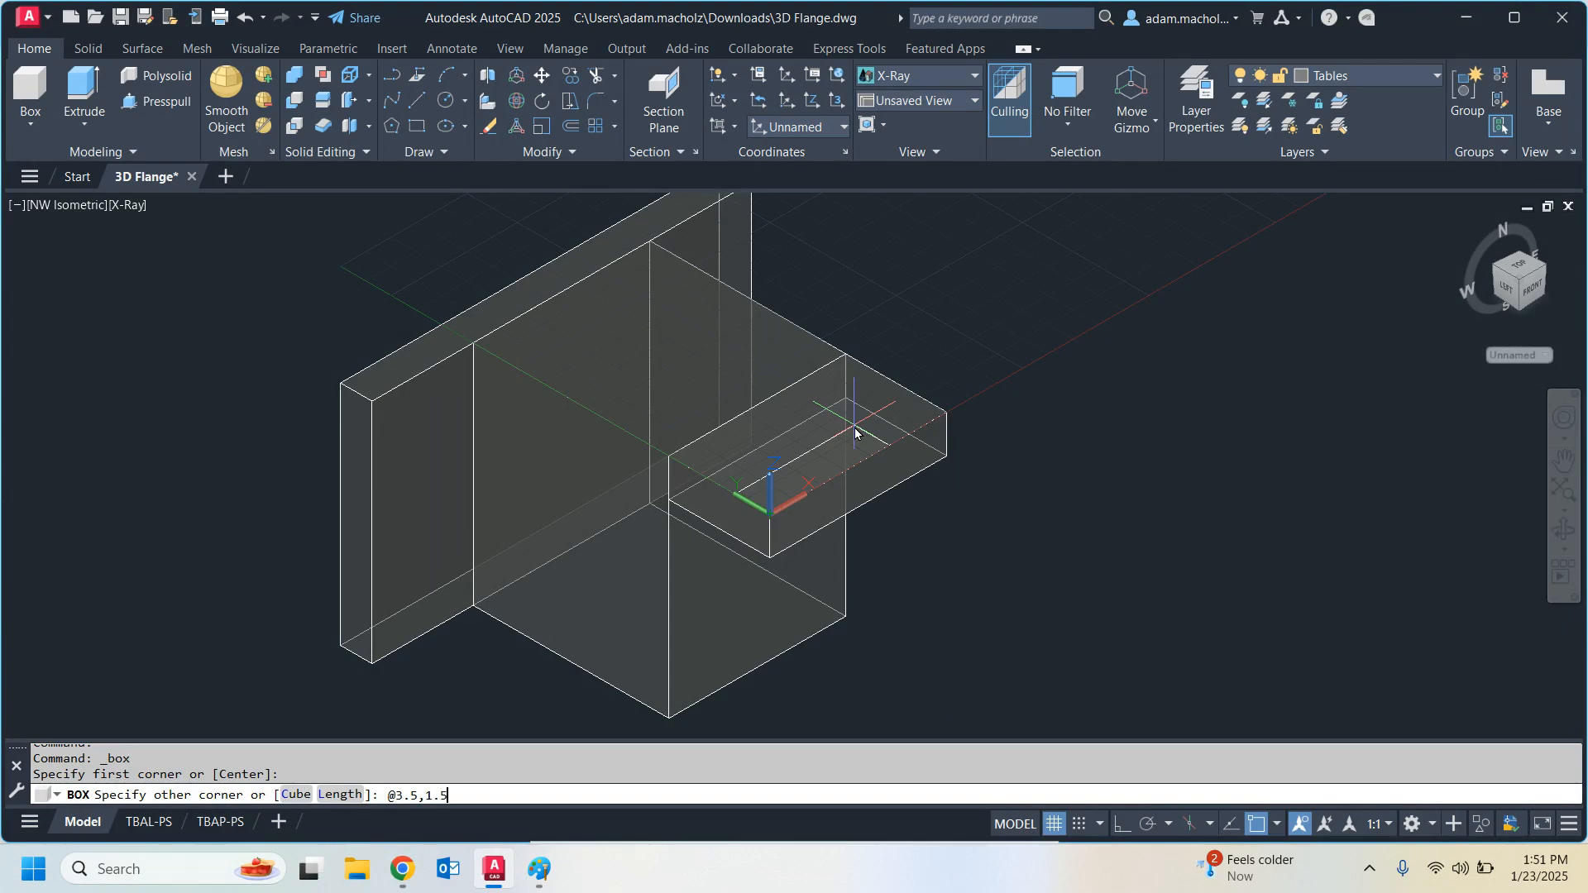
text(1.5)
key(Return)
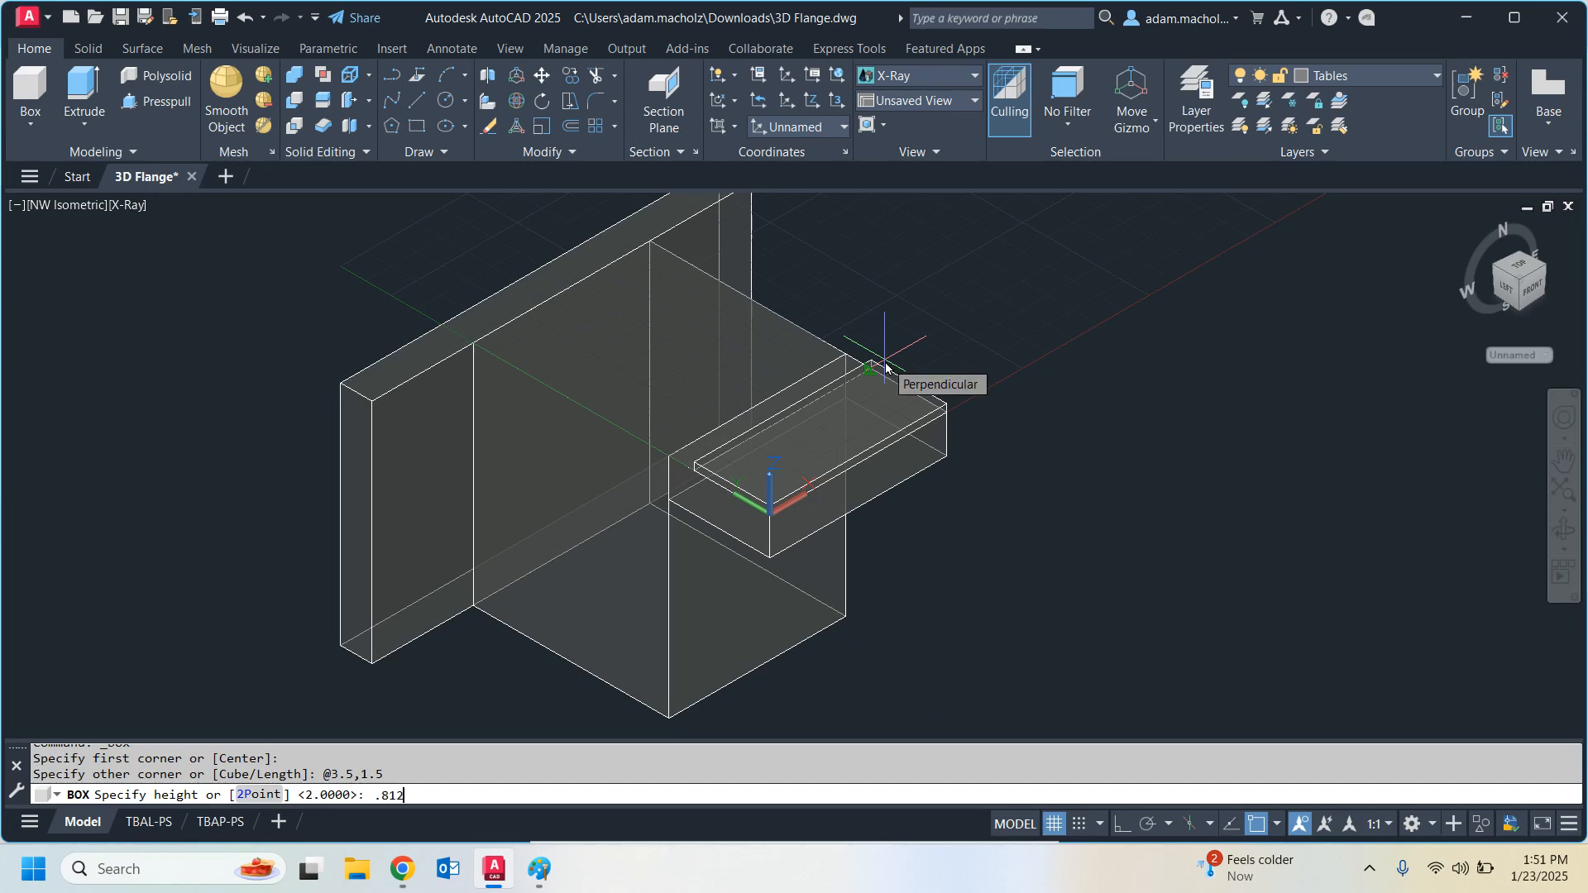
key(Return)
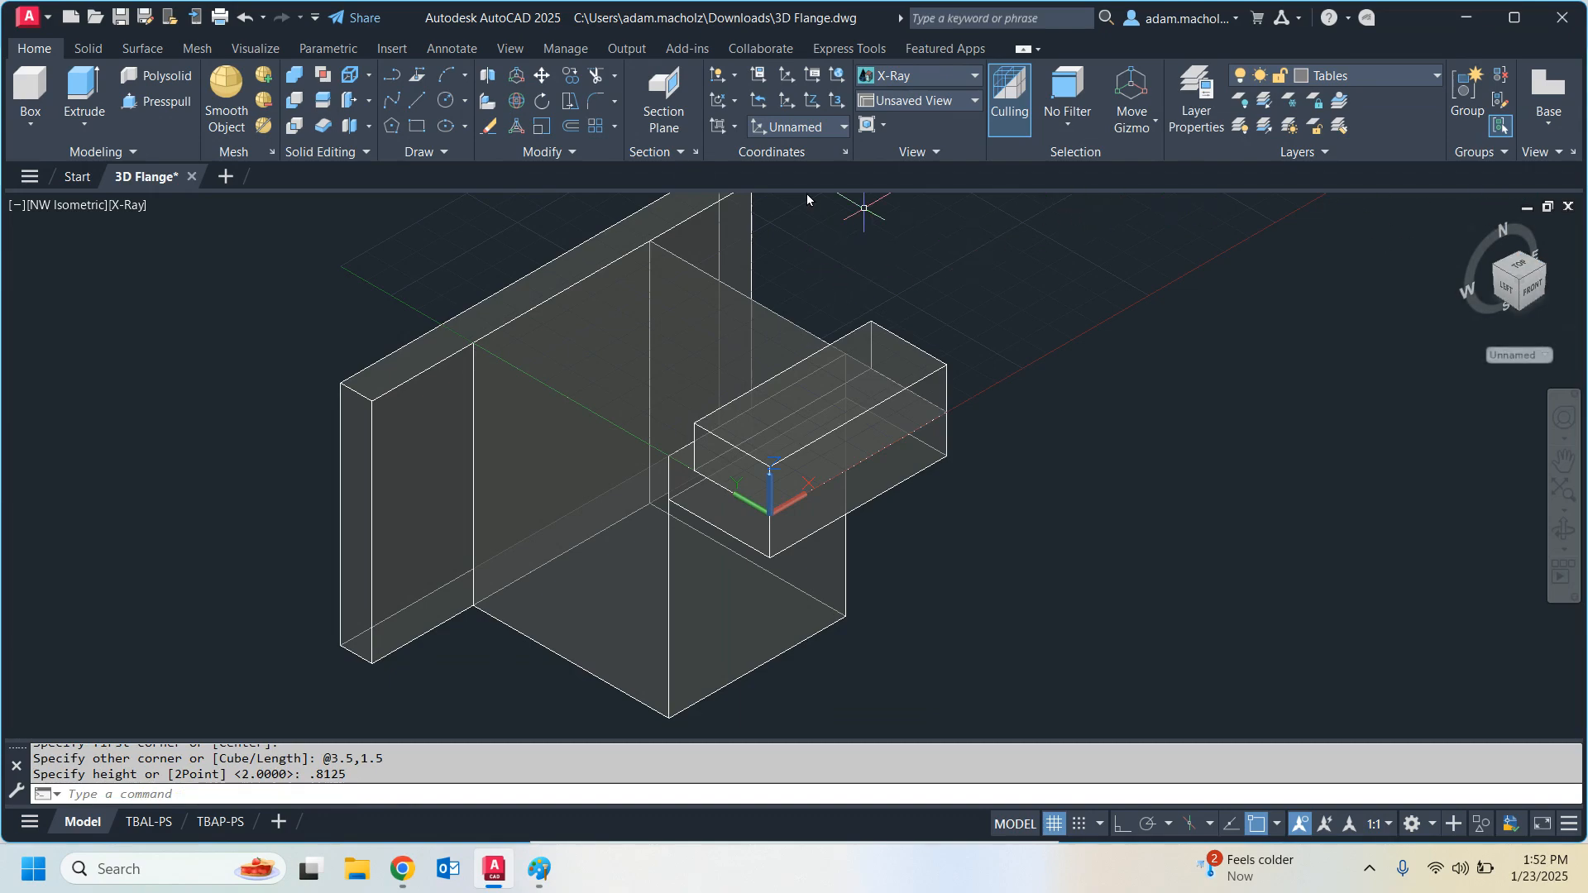
Restore the World UCS and set the model view to SW Isometric.
click(758, 74)
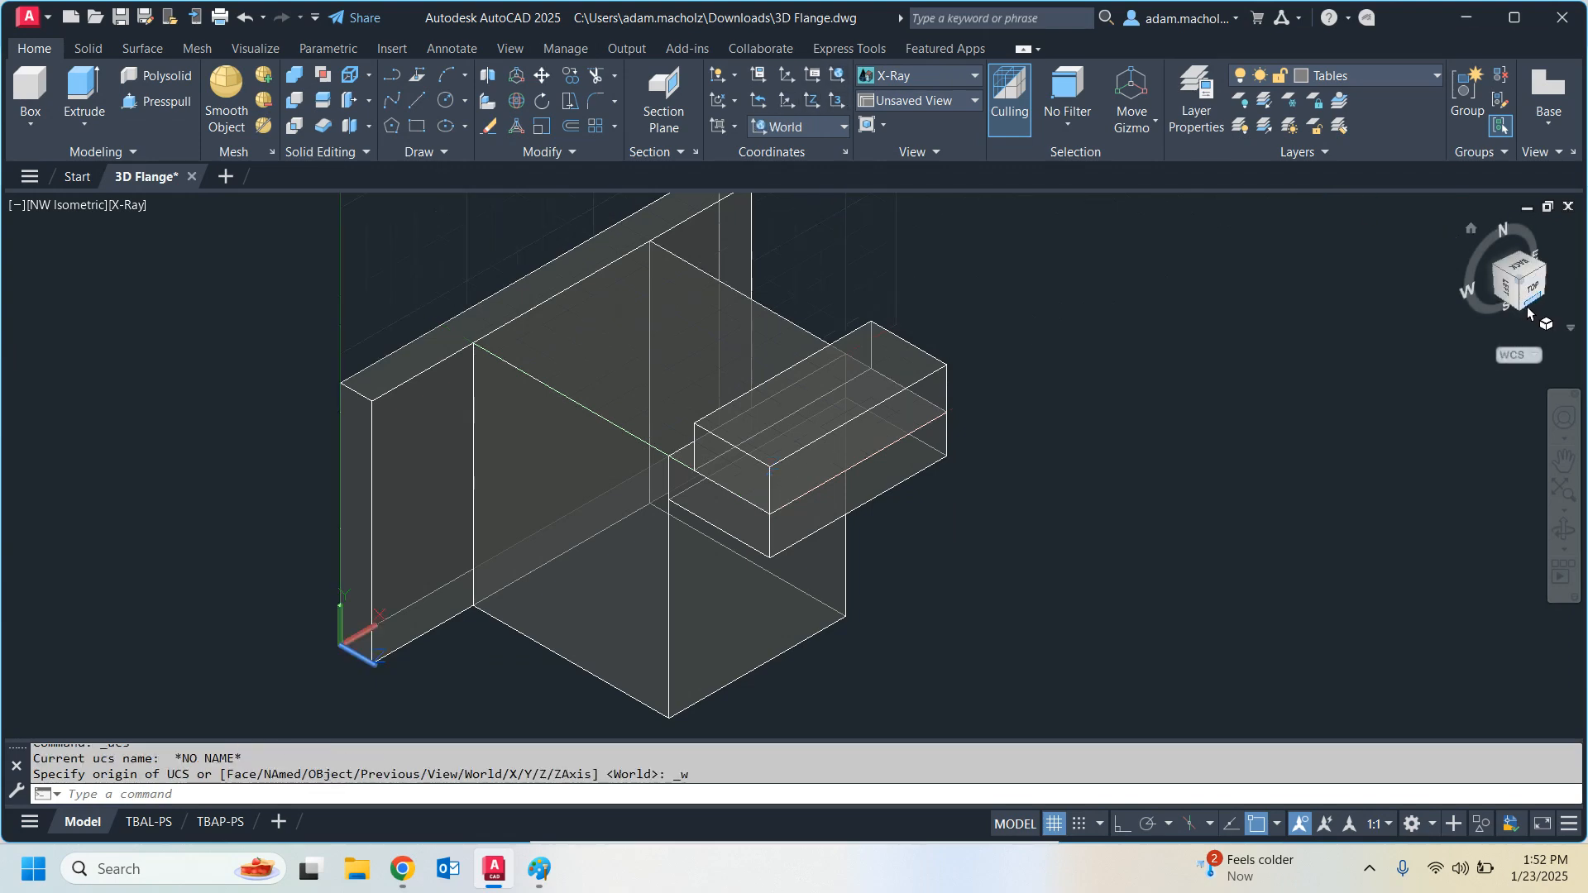
click(70, 205)
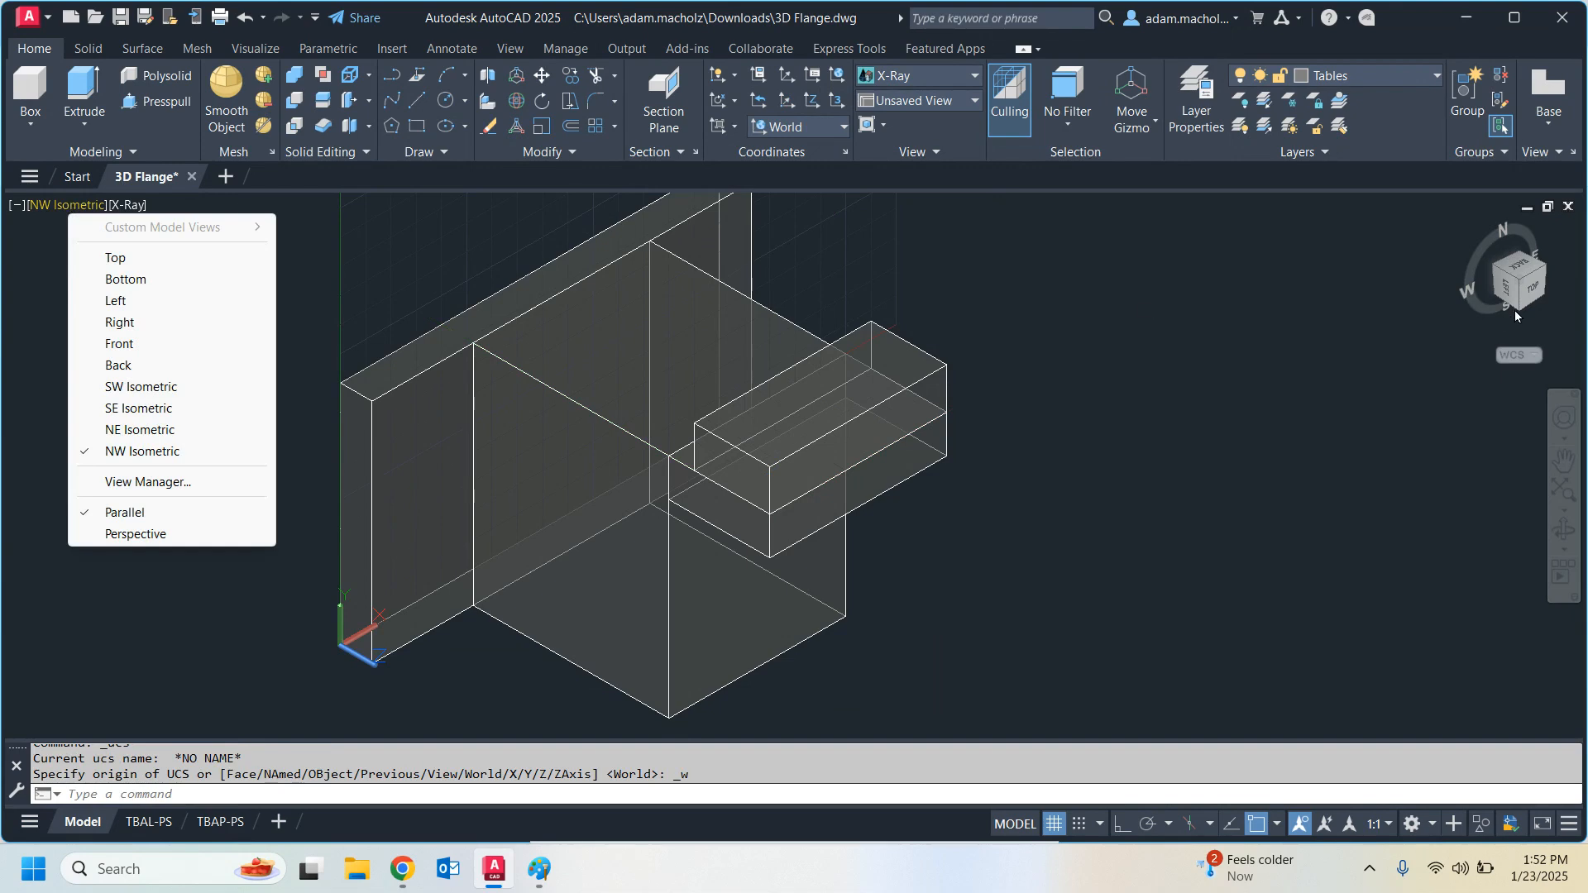
click(146, 386)
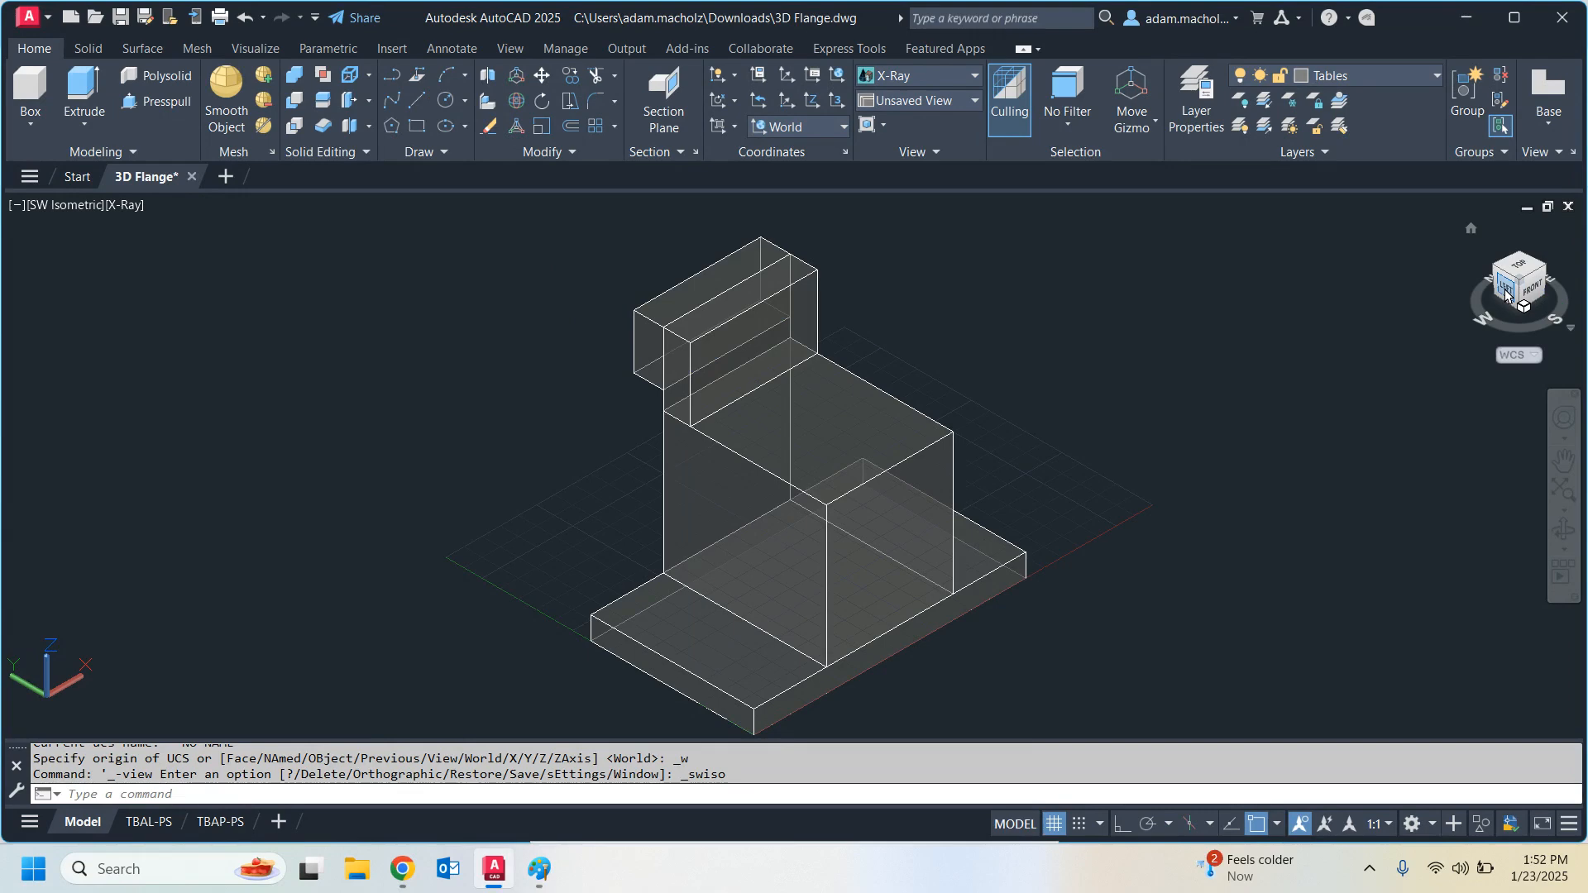
Switch to the 3-D Flange.pdf drawing in Chrome to examine the part's dimensions.
mouse_move(507, 873)
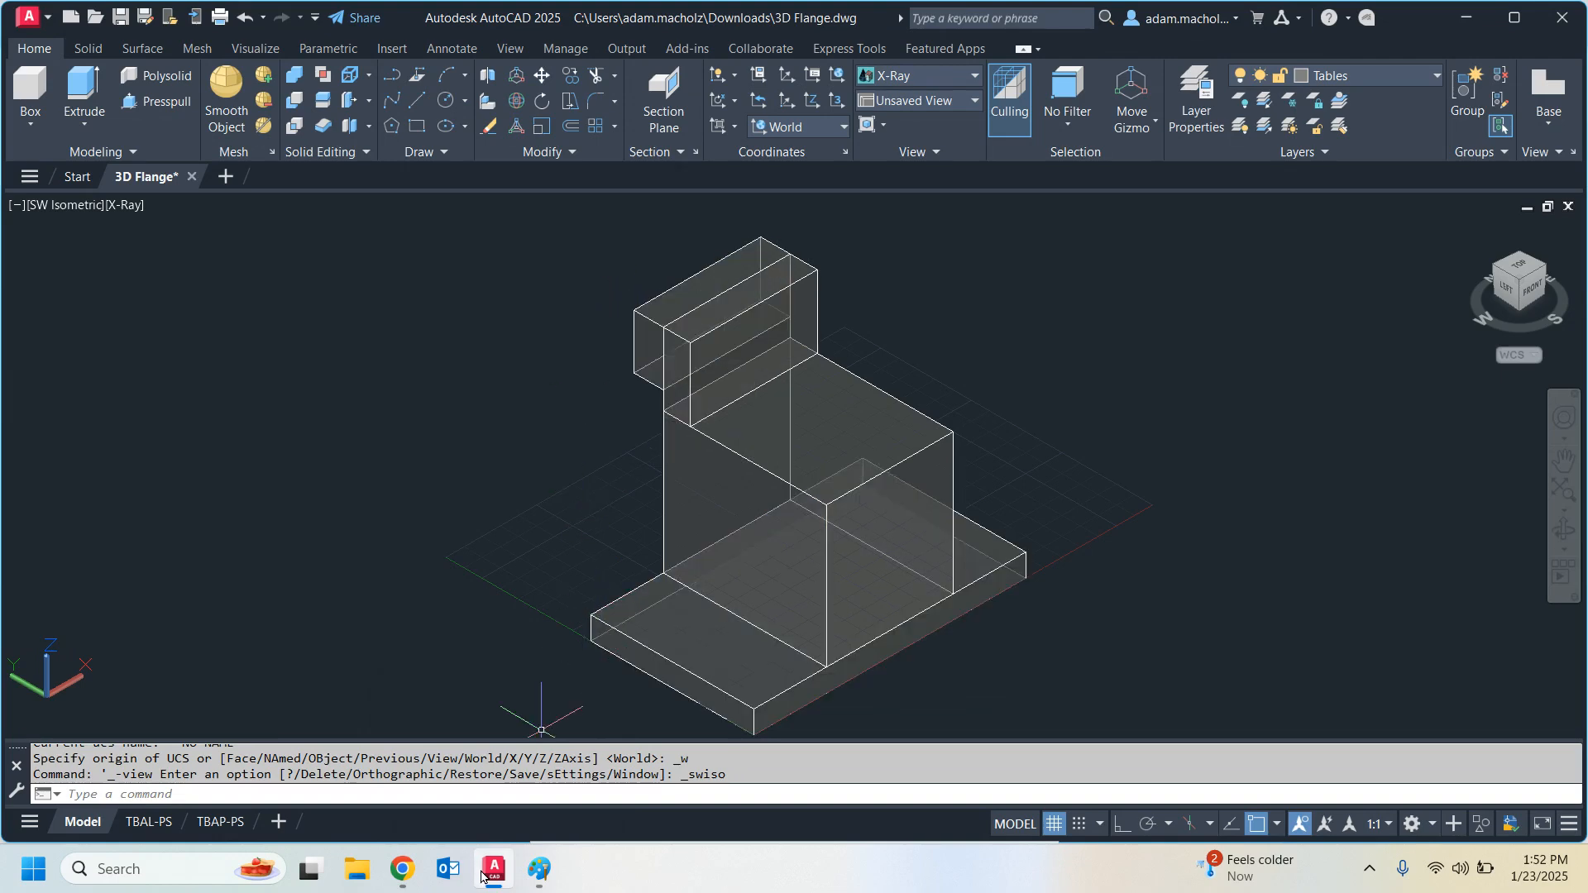
mouse_move(402, 870)
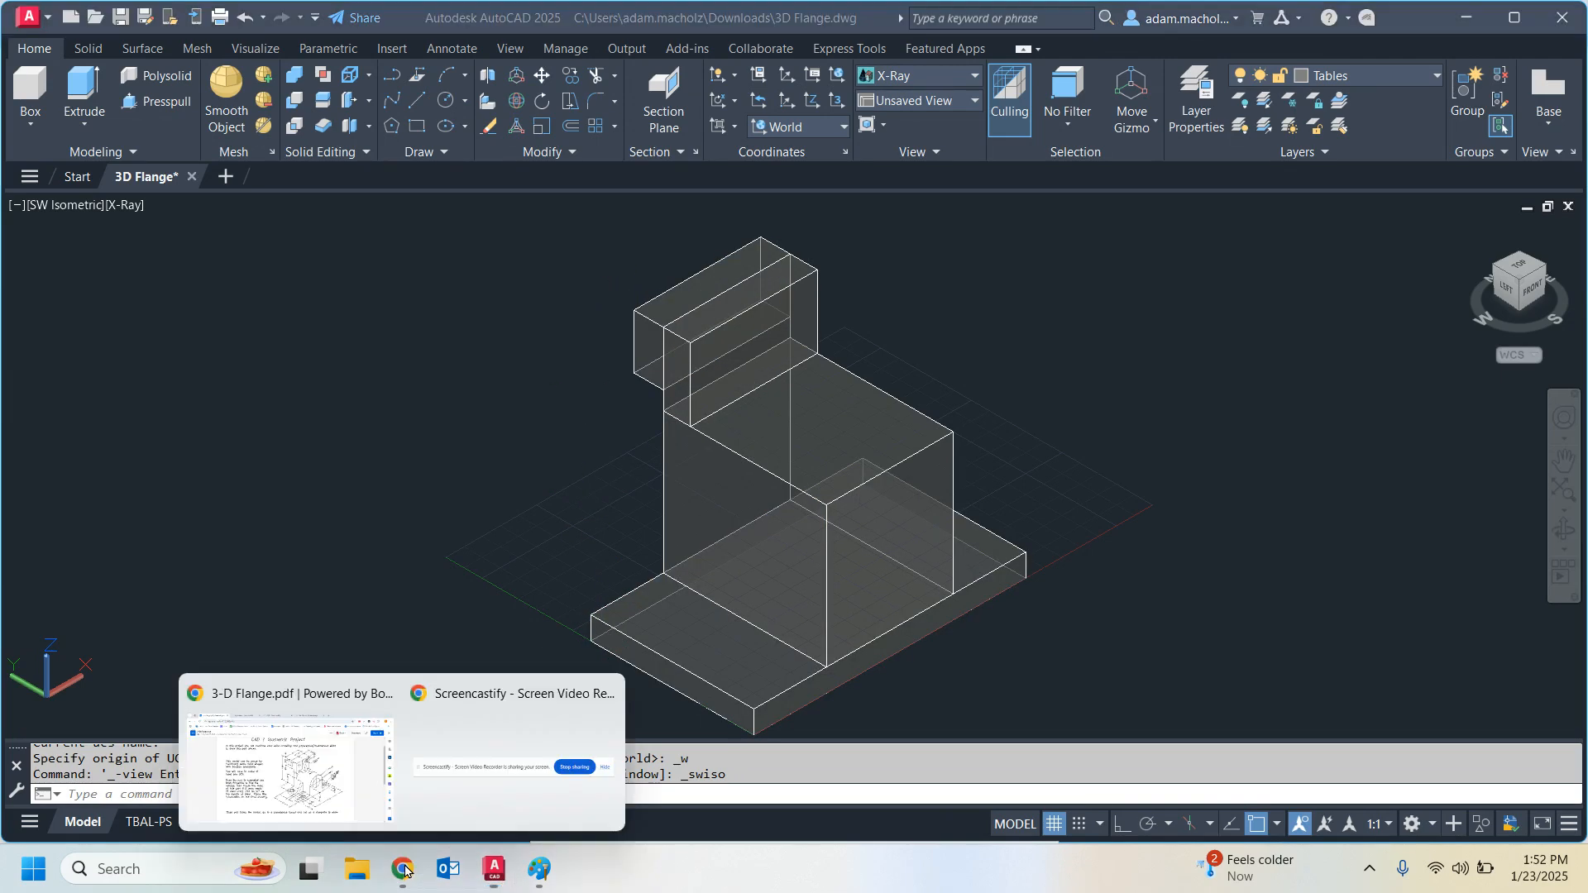
click(273, 761)
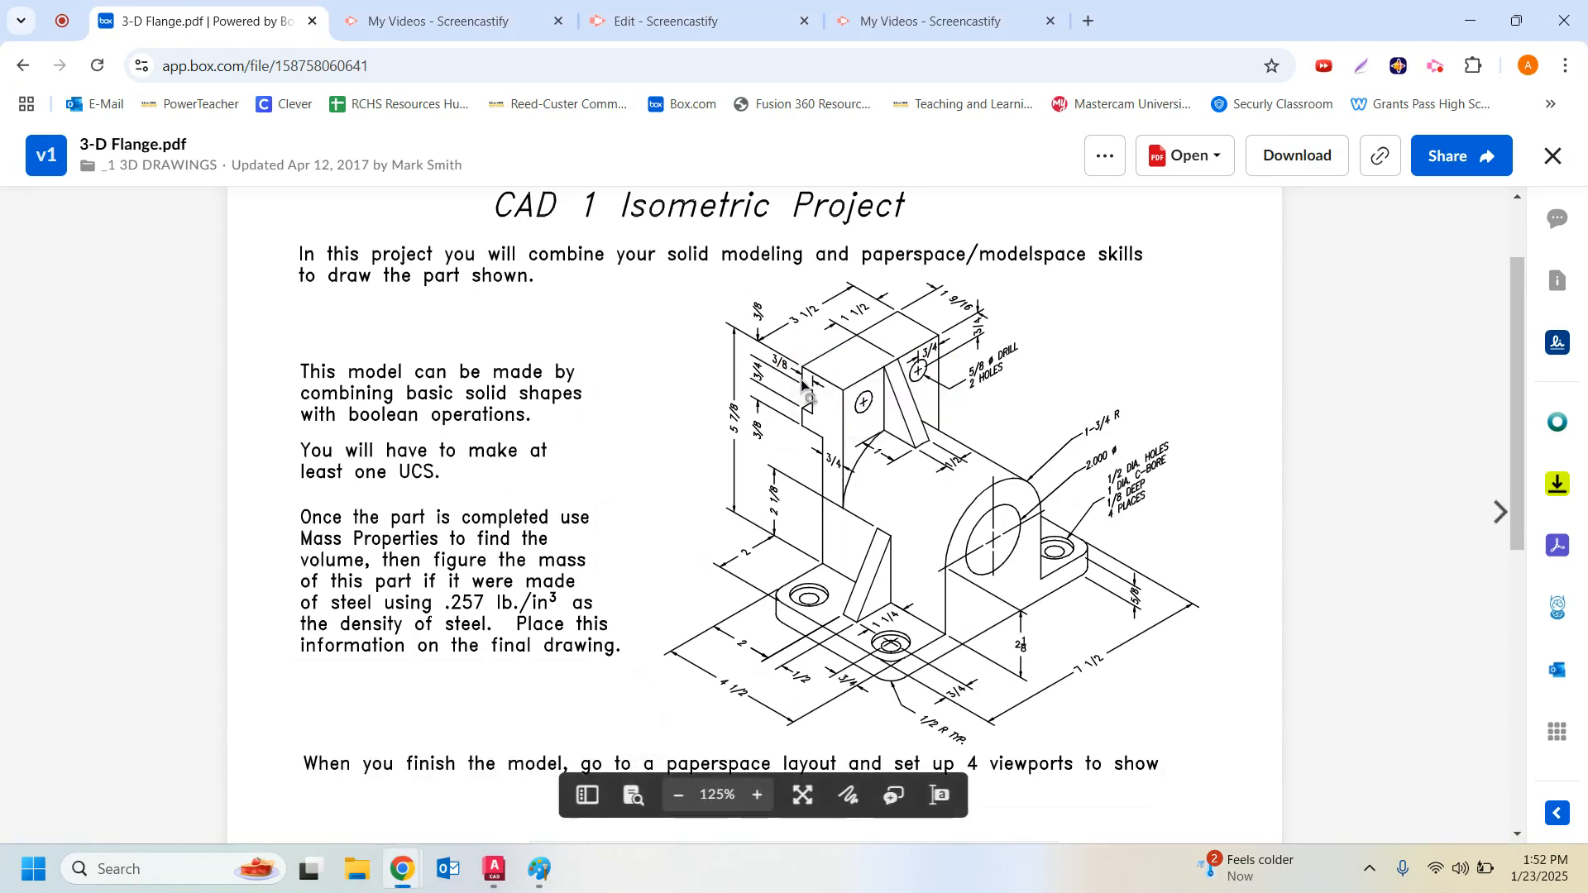